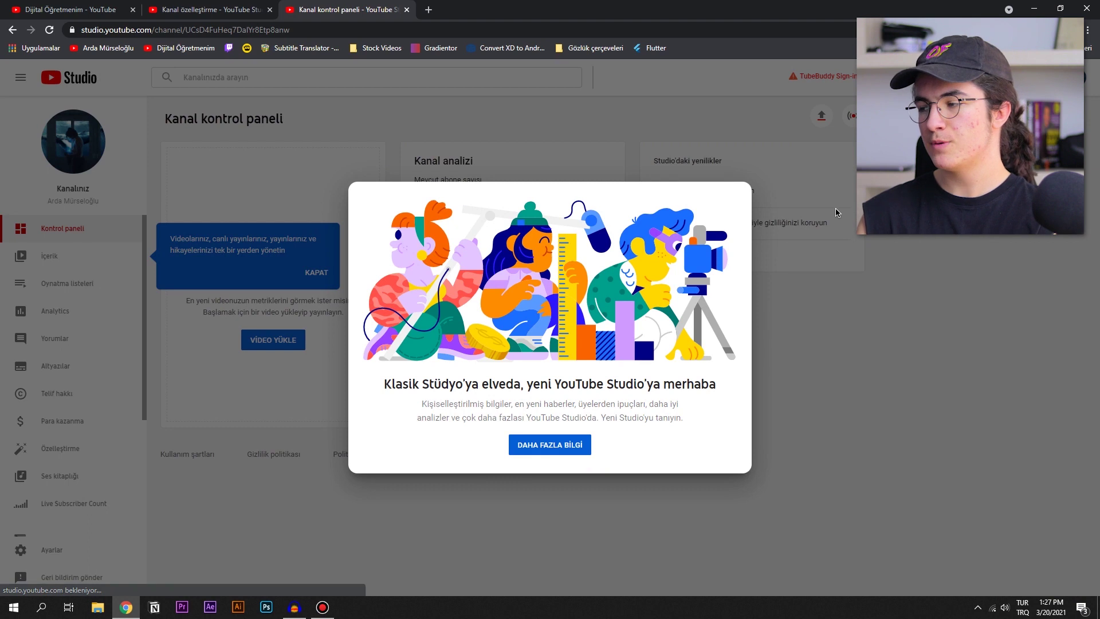
# Step: Dismiss the welcome messages on the channel dashboard and open the channel customization page (Özelleştirme)
pyautogui.click(819, 215)
pyautogui.click(310, 274)
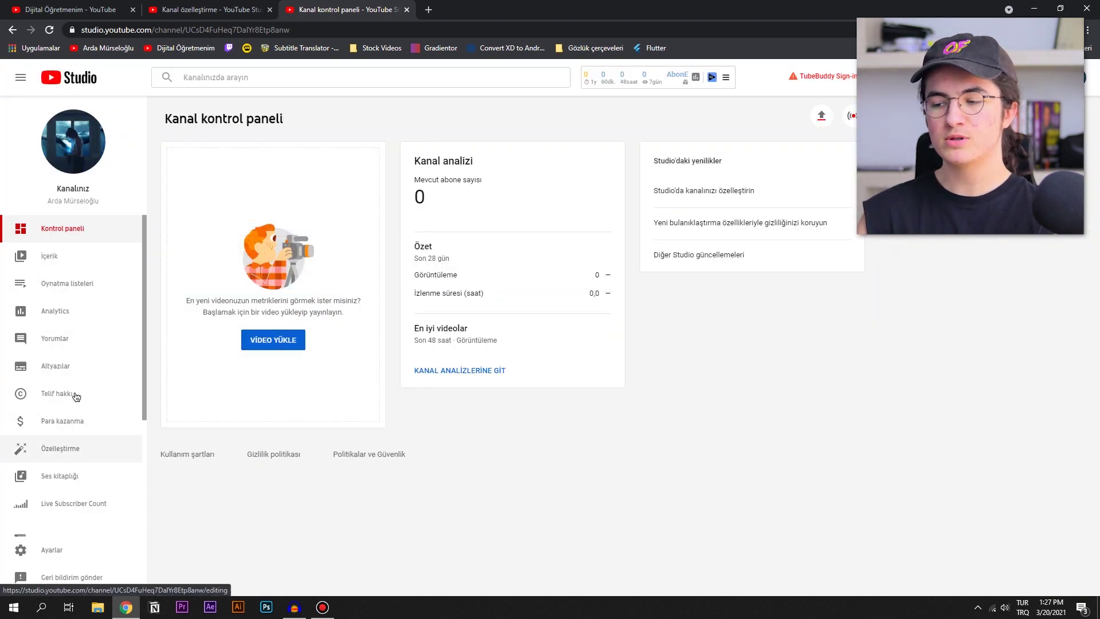
pyautogui.click(76, 456)
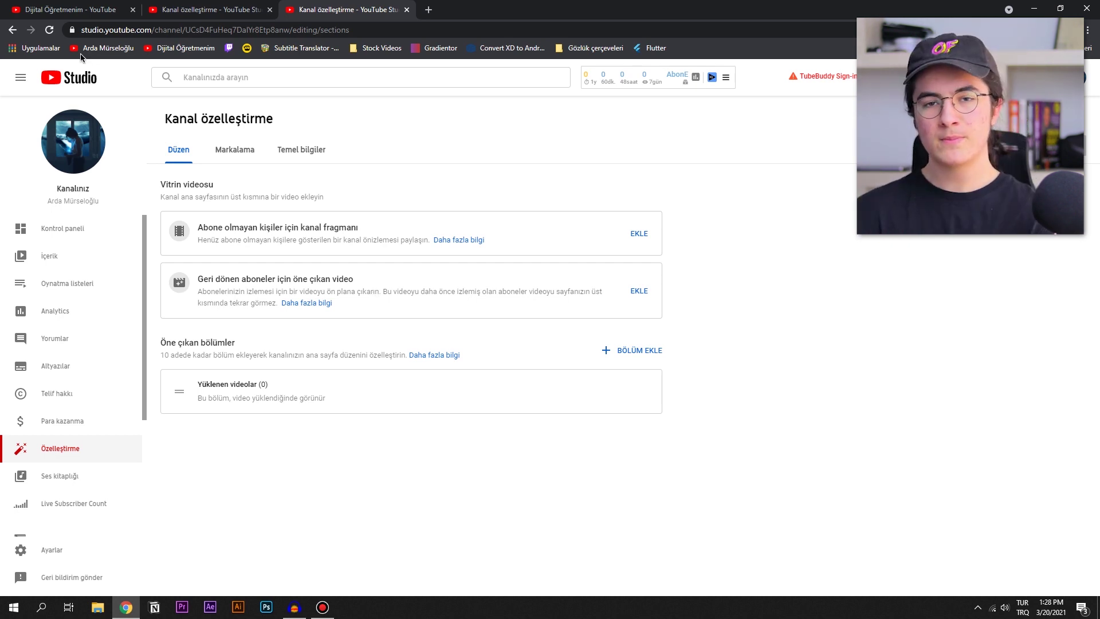
# Step: Examine the Dijital Öğretmenim channel's layout settings and how its featured video and playlist sections are arranged on its home page
pyautogui.click(178, 14)
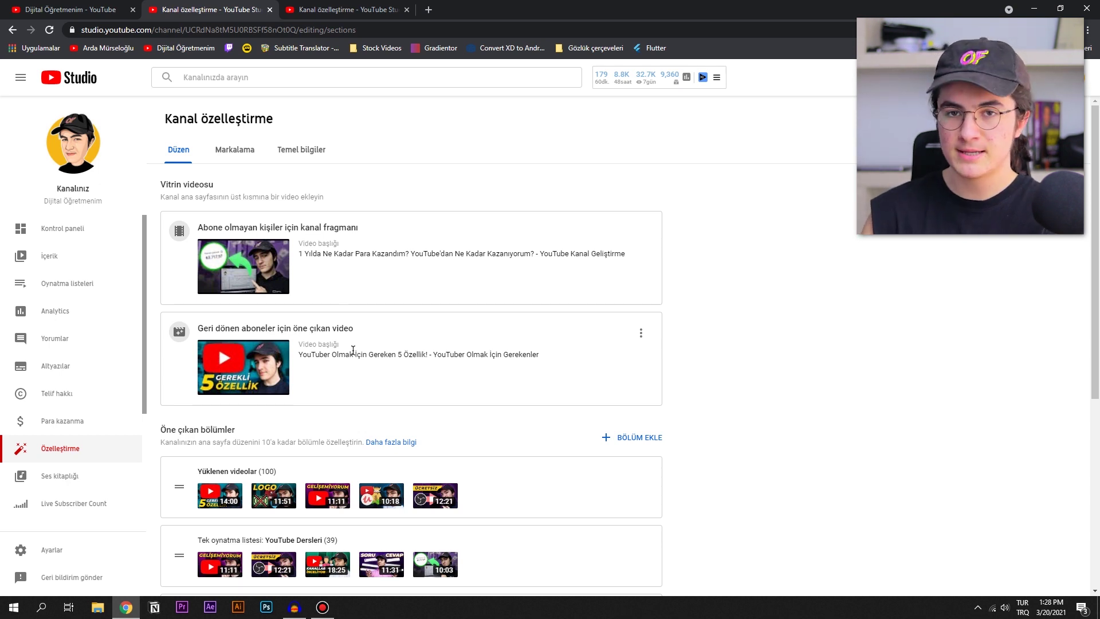
pyautogui.hotkey('ctrl', 'Tab')
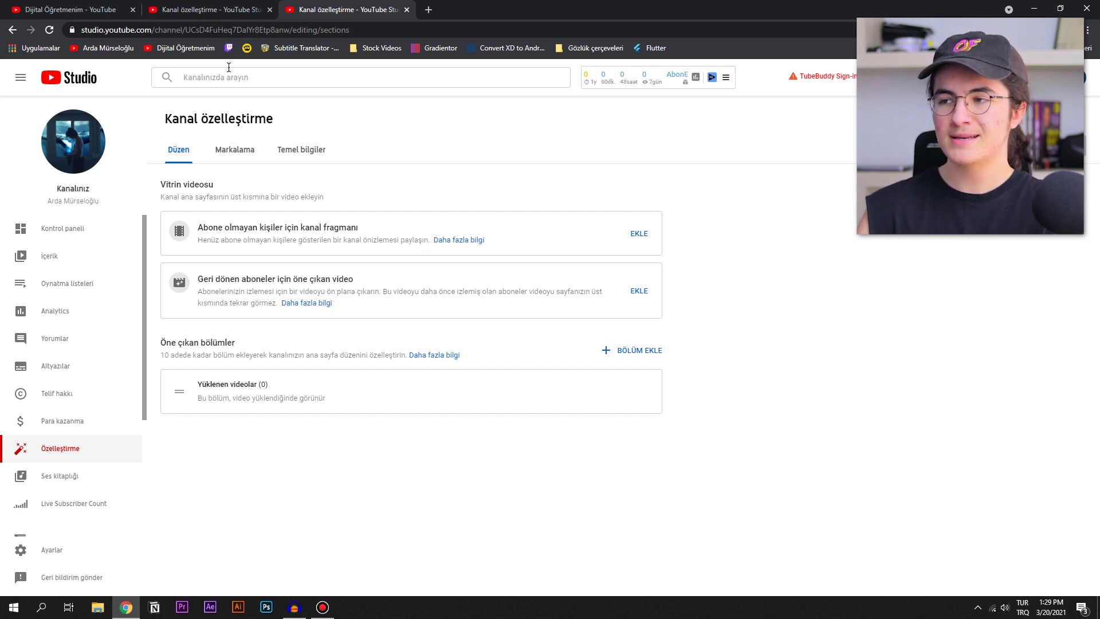
pyautogui.click(91, 9)
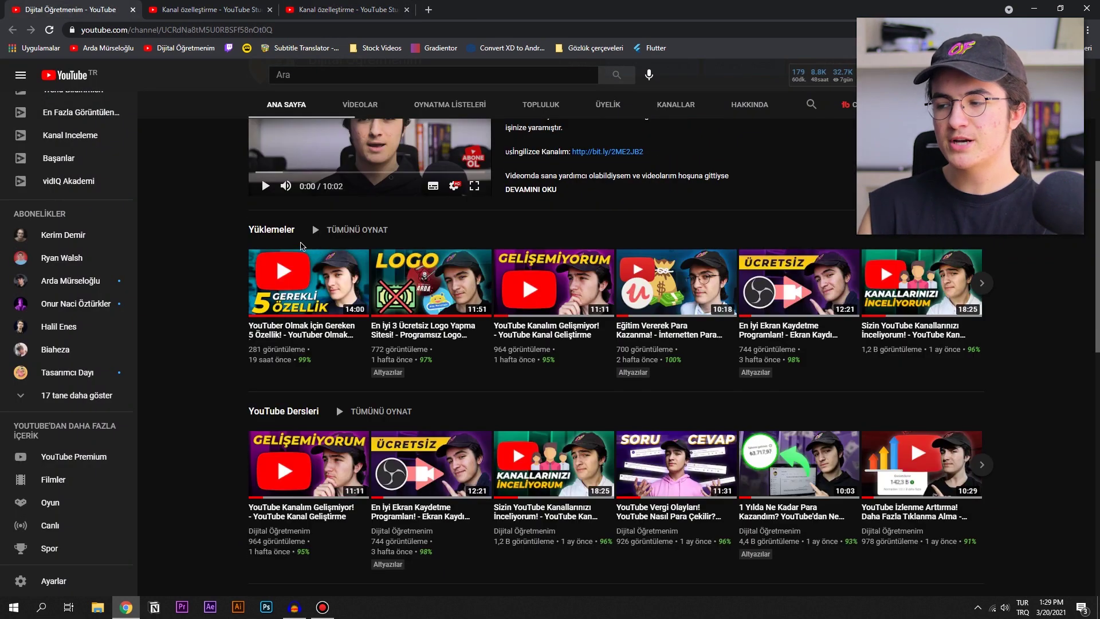
pyautogui.scroll(-2, 302, 246)
pyautogui.scroll(4, 441, 291)
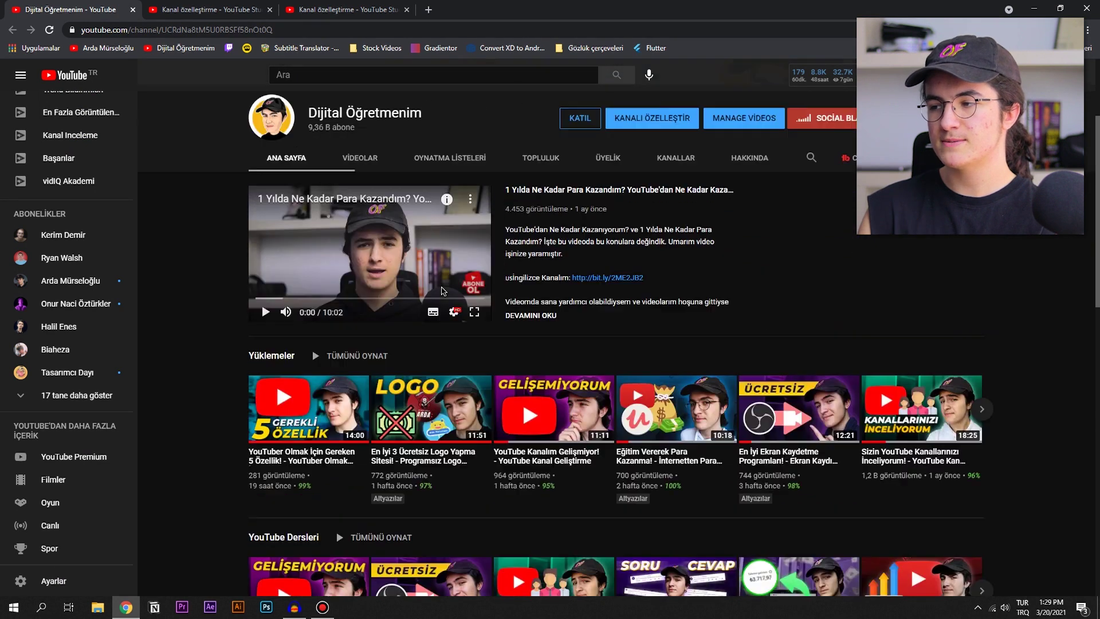
pyautogui.scroll(2, 441, 291)
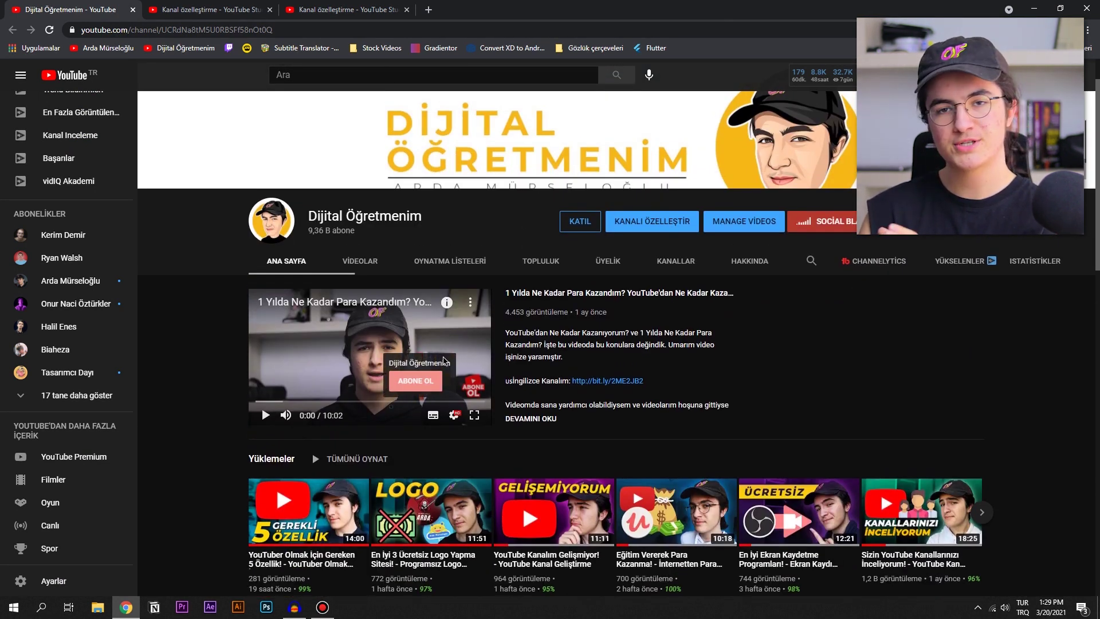
pyautogui.scroll(-2, 367, 338)
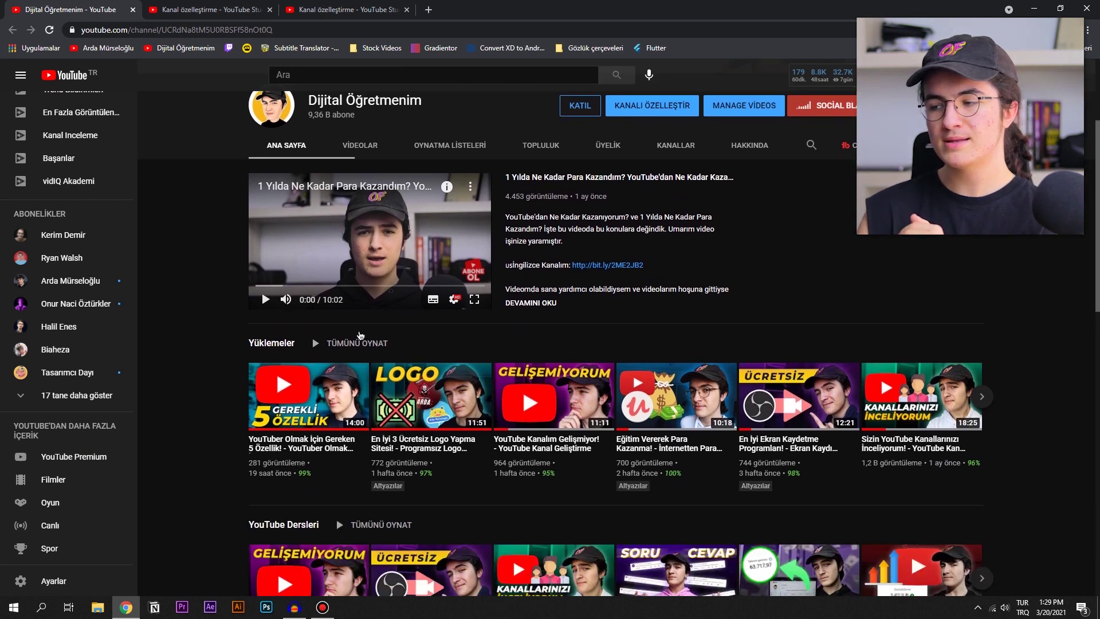
pyautogui.scroll(-2, 361, 336)
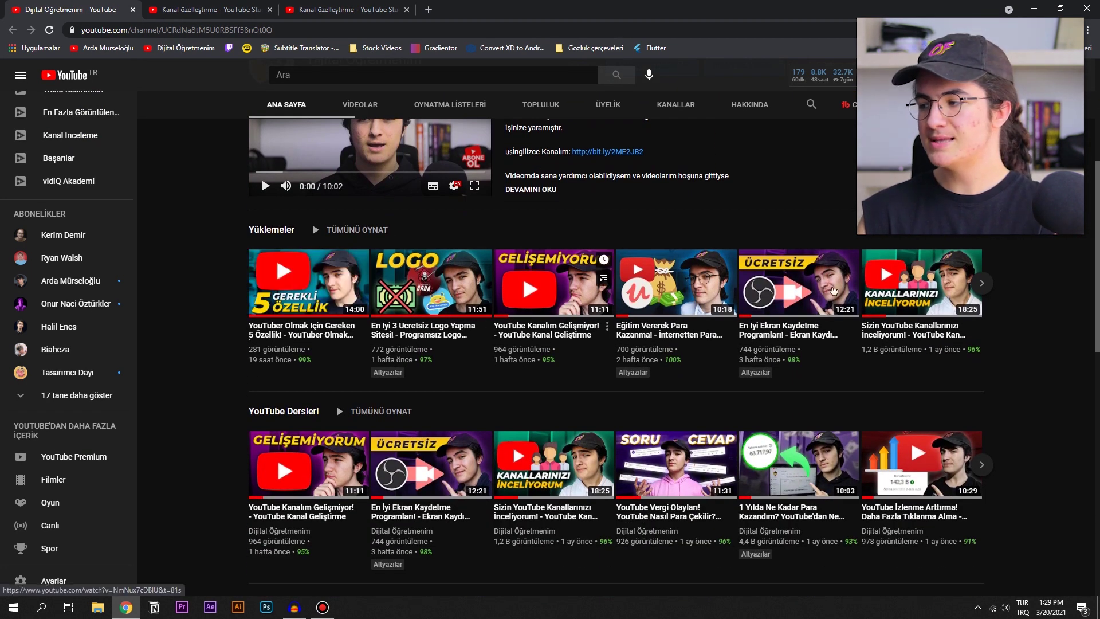
pyautogui.scroll(-1, 811, 291)
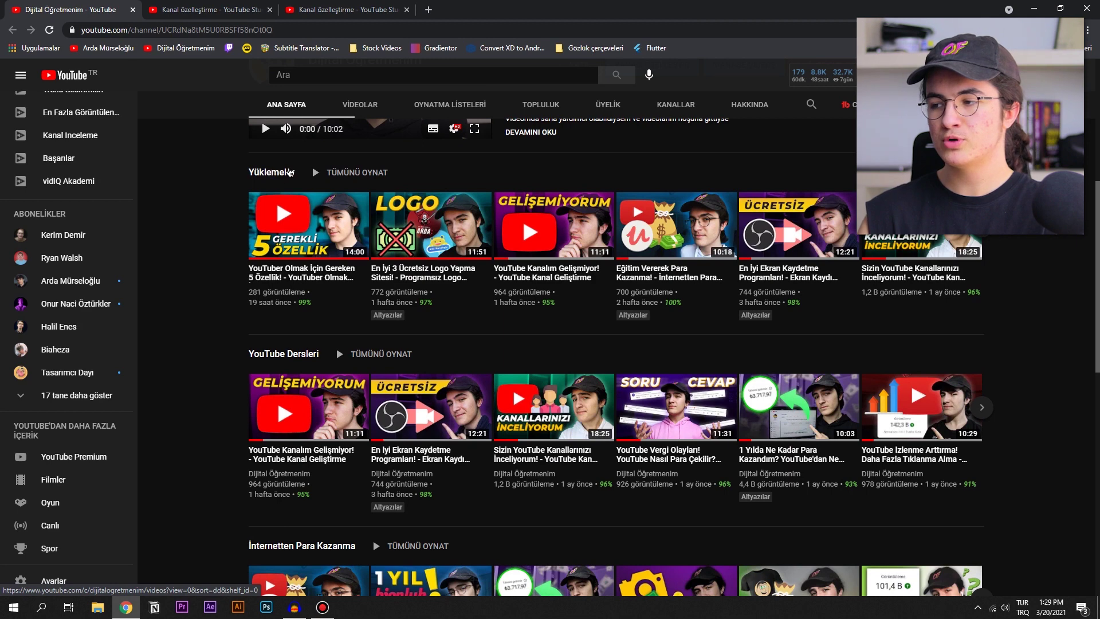
pyautogui.scroll(-7, 281, 171)
pyautogui.scroll(8, 247, 239)
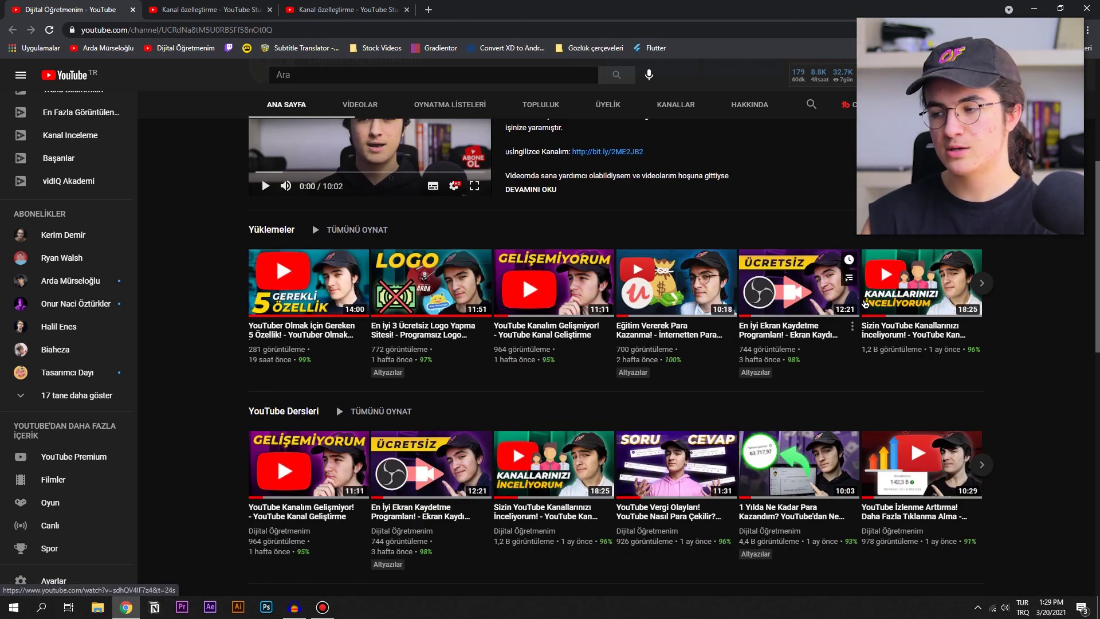
pyautogui.scroll(-3, 866, 304)
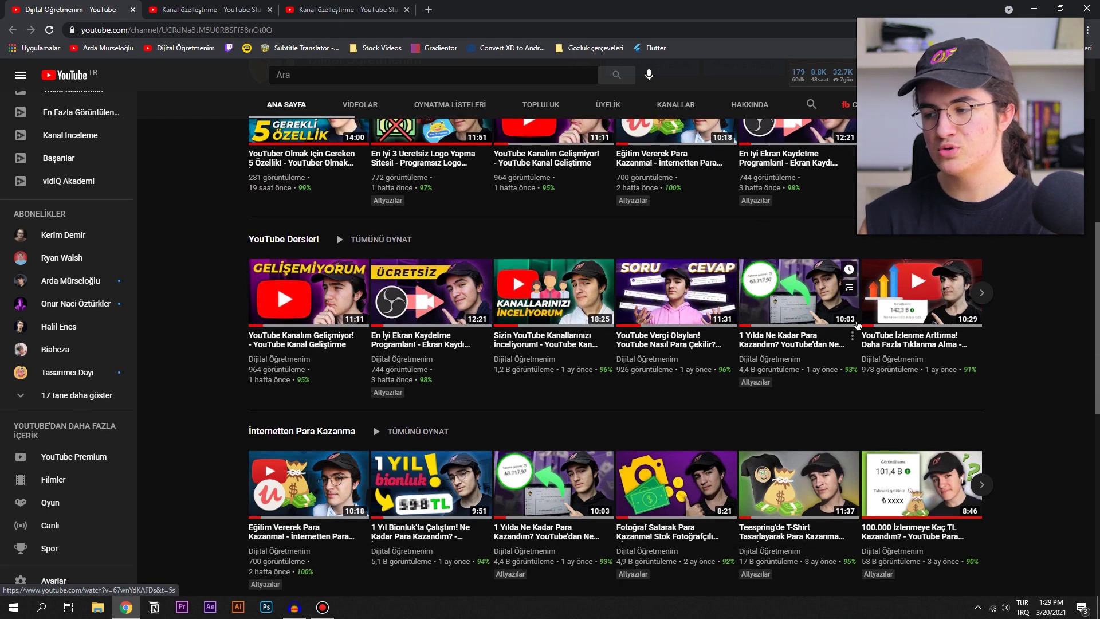
pyautogui.scroll(-9, 858, 326)
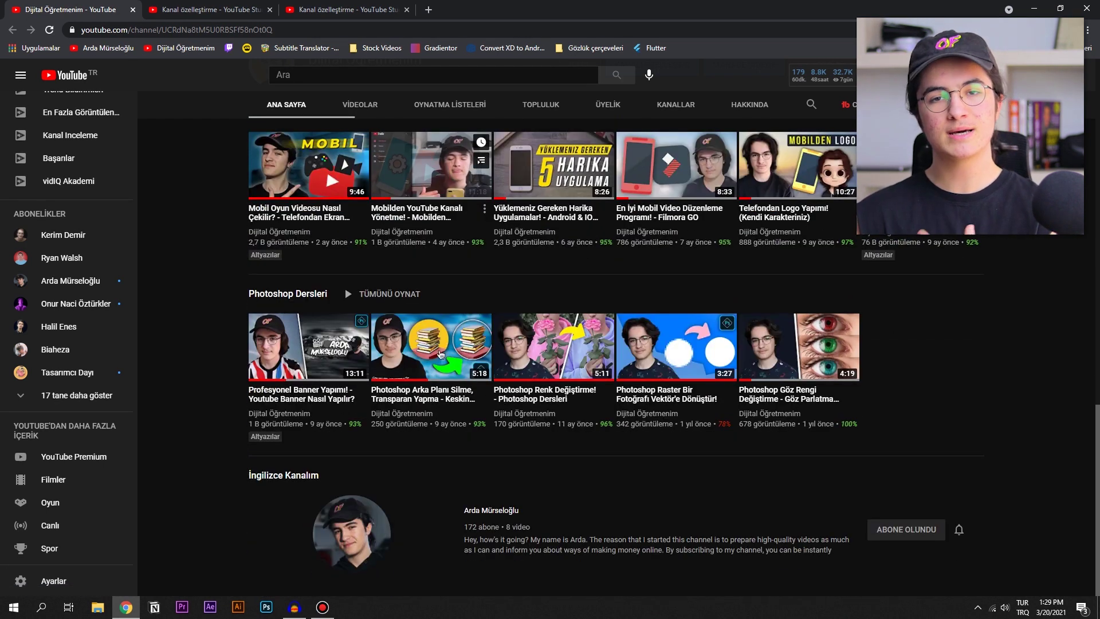
# Step: Add an "Oluşturulan oynatma listeleri" section to the new channel's featured sections
pyautogui.hotkey('ctrl', '3')
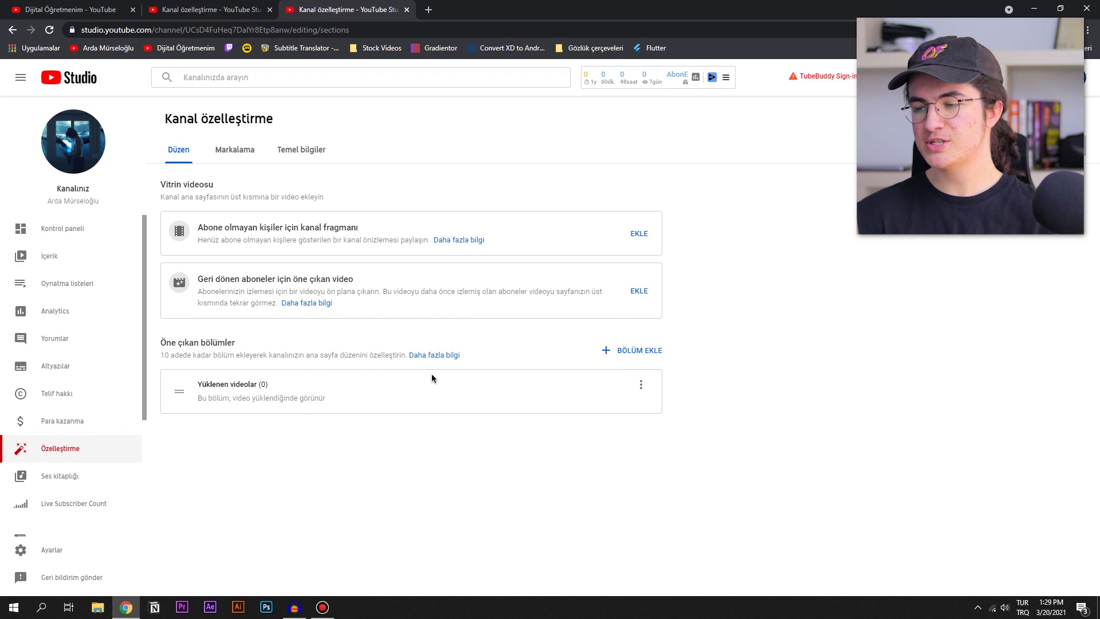
pyautogui.click(610, 354)
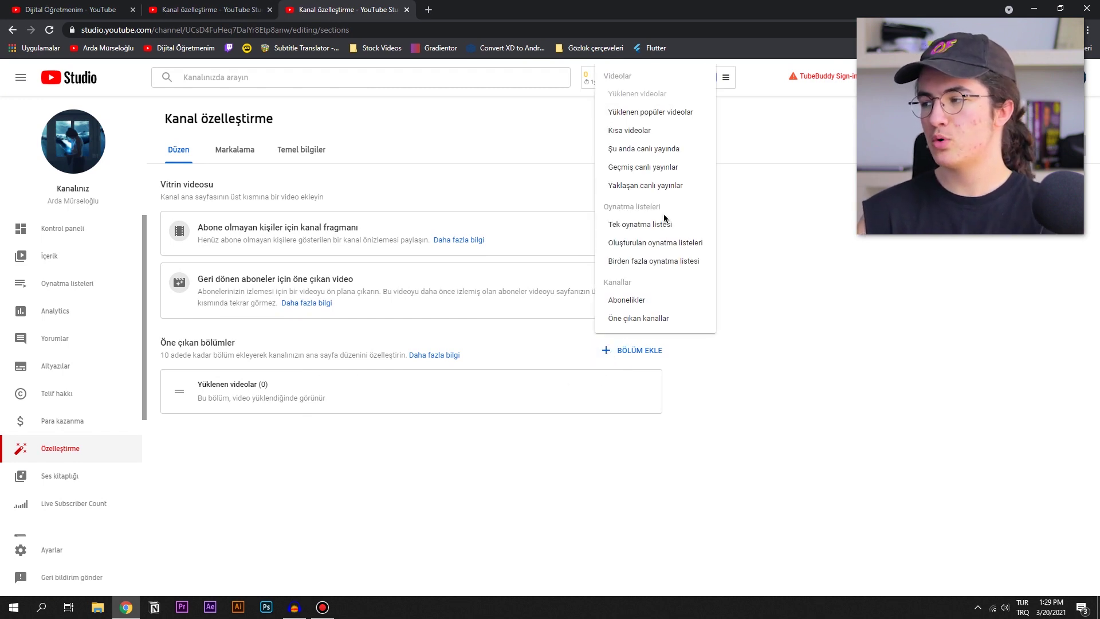
pyautogui.click(659, 248)
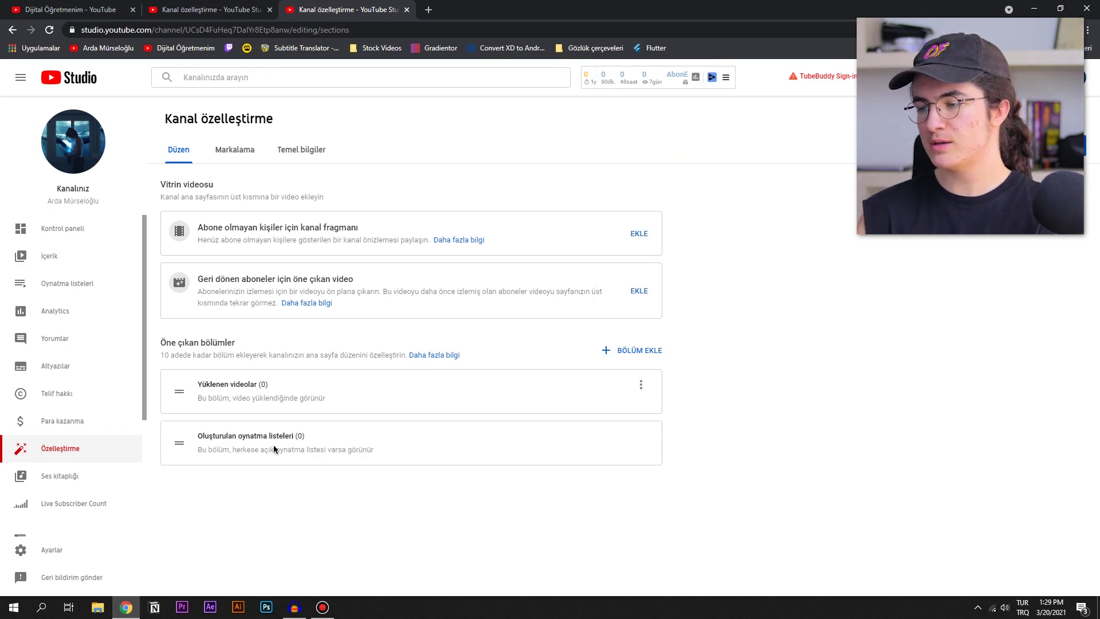
pyautogui.click(641, 439)
pyautogui.click(341, 437)
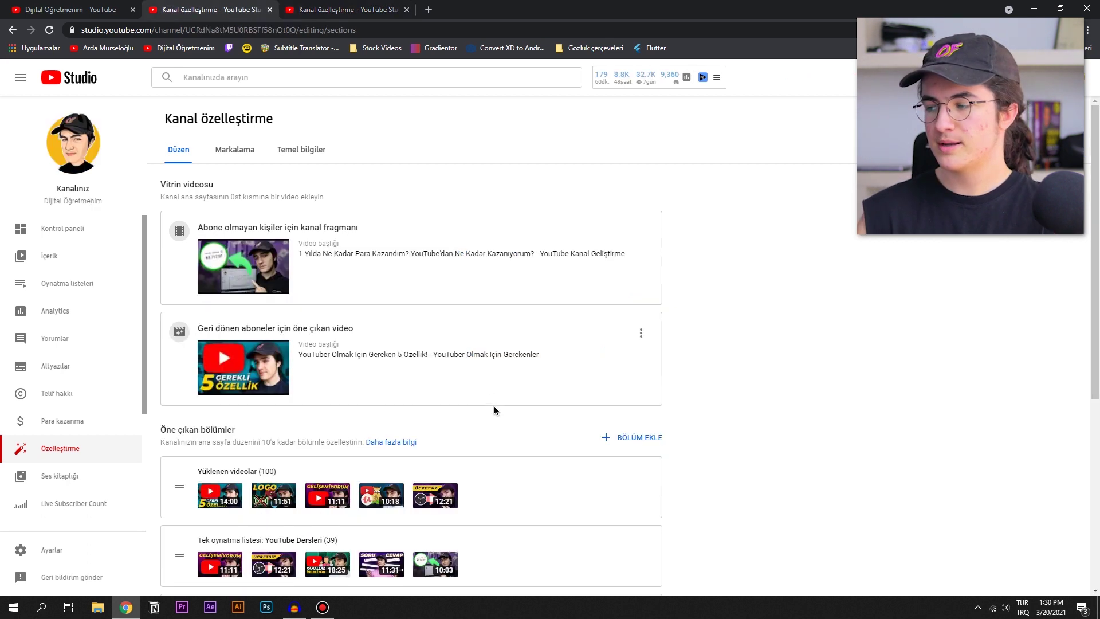
# Step: Examine the playlist choices for the YouTube Dersleri section in Dijital Öğretmenim's layout settings, and close the picker without changing the playlist
pyautogui.scroll(-5, 494, 405)
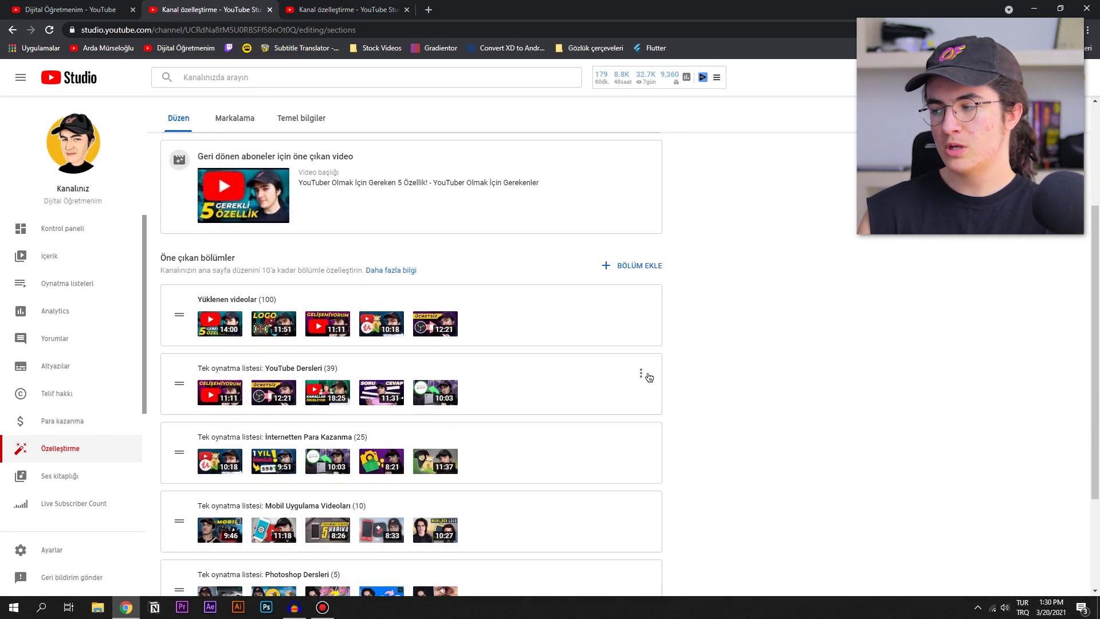
pyautogui.click(641, 373)
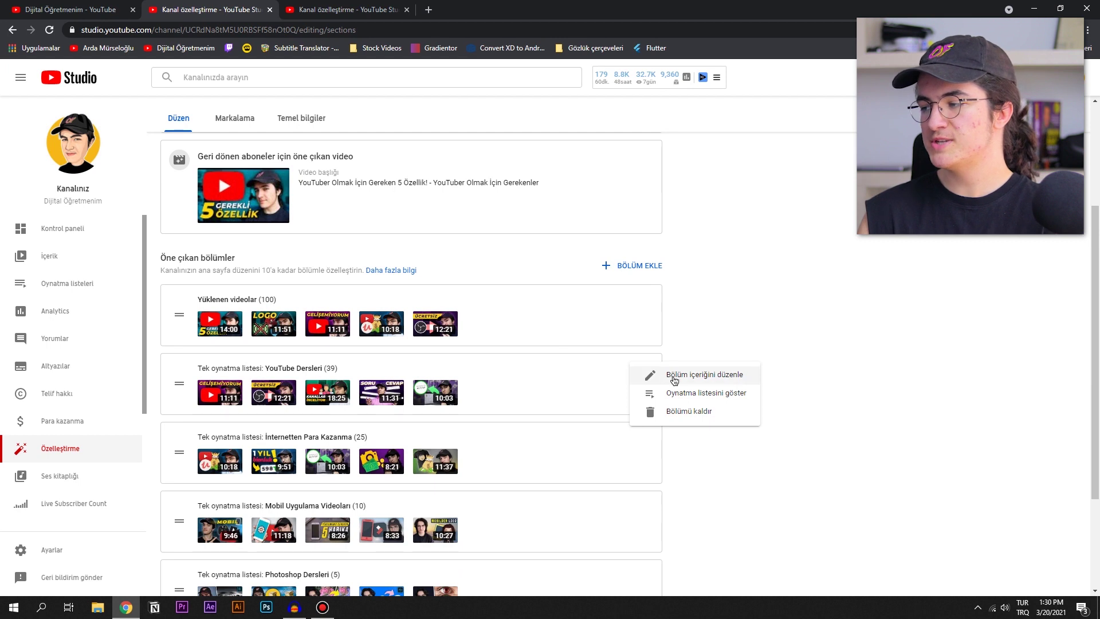
pyautogui.click(675, 378)
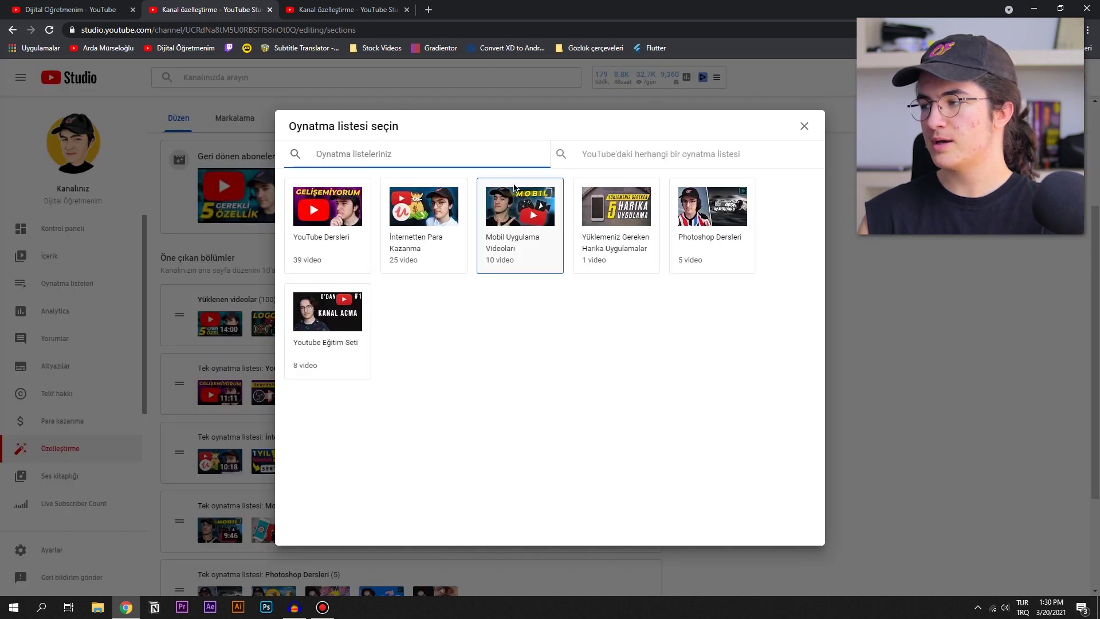
pyautogui.click(615, 153)
pyautogui.click(492, 156)
pyautogui.click(804, 126)
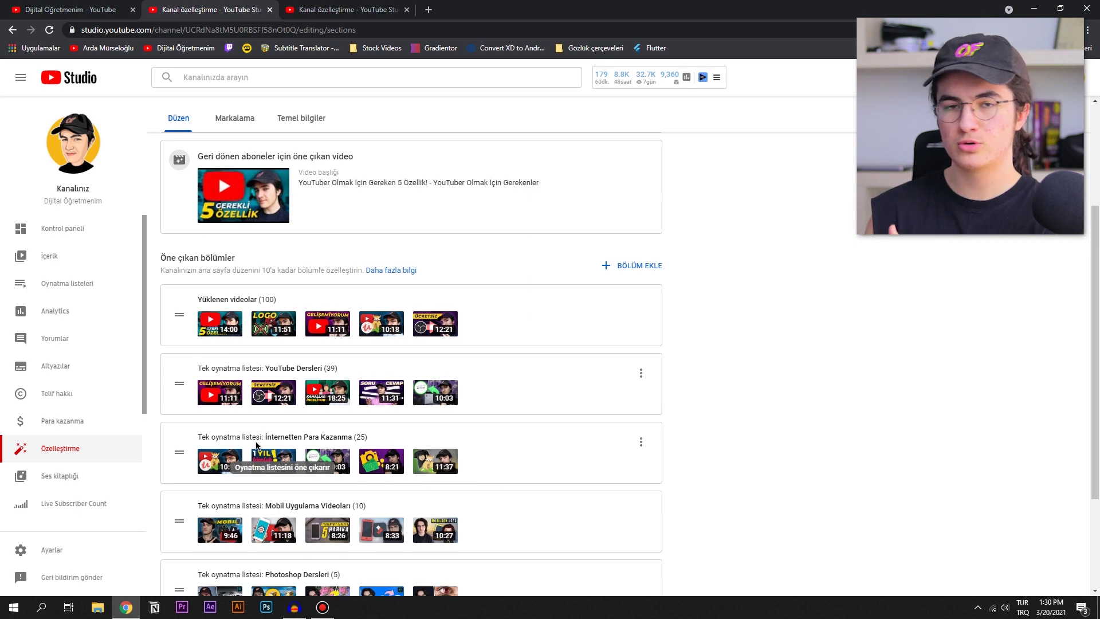
# Step: Create a playlist titled "İlginç Bilgiler" on the new channel with its visibility left at "Herkese açık"
pyautogui.click(330, 10)
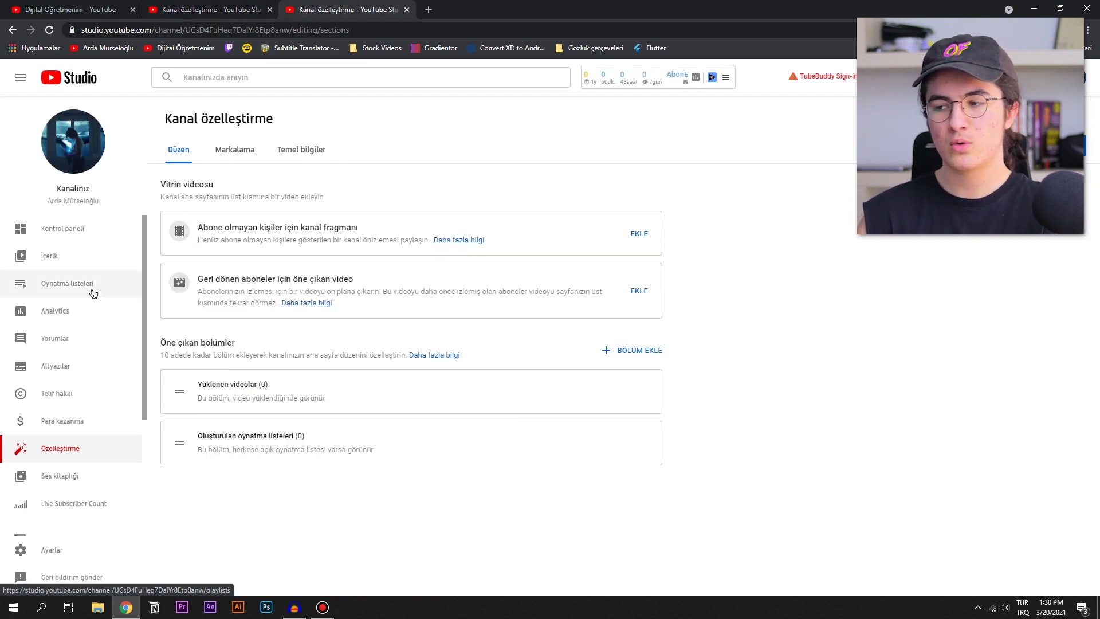
pyautogui.click(46, 284)
pyautogui.press('Return')
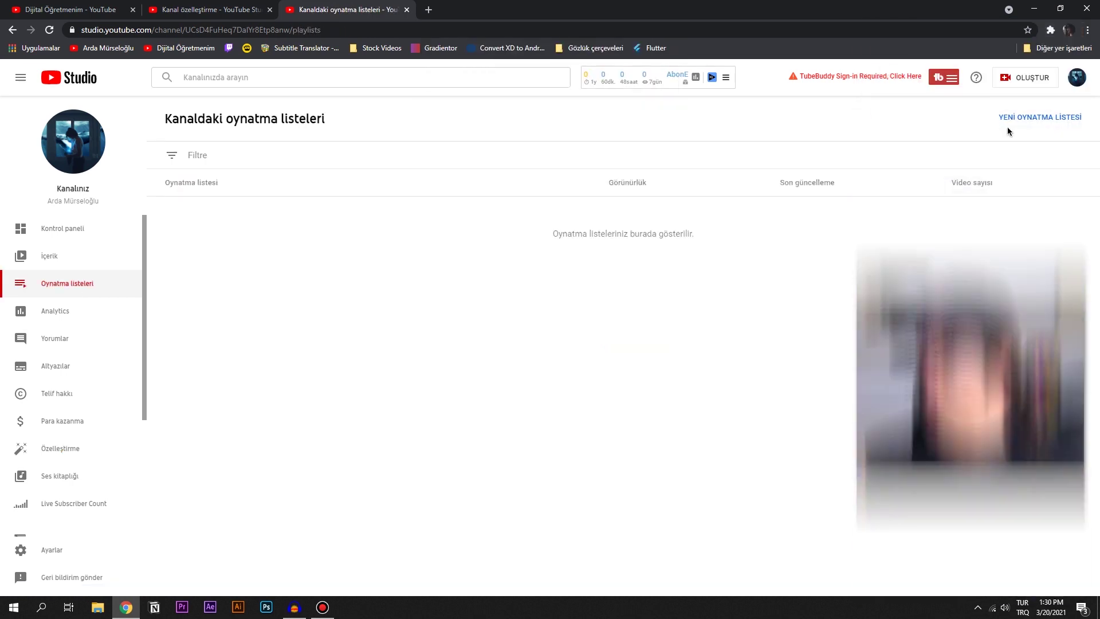
pyautogui.click(1031, 119)
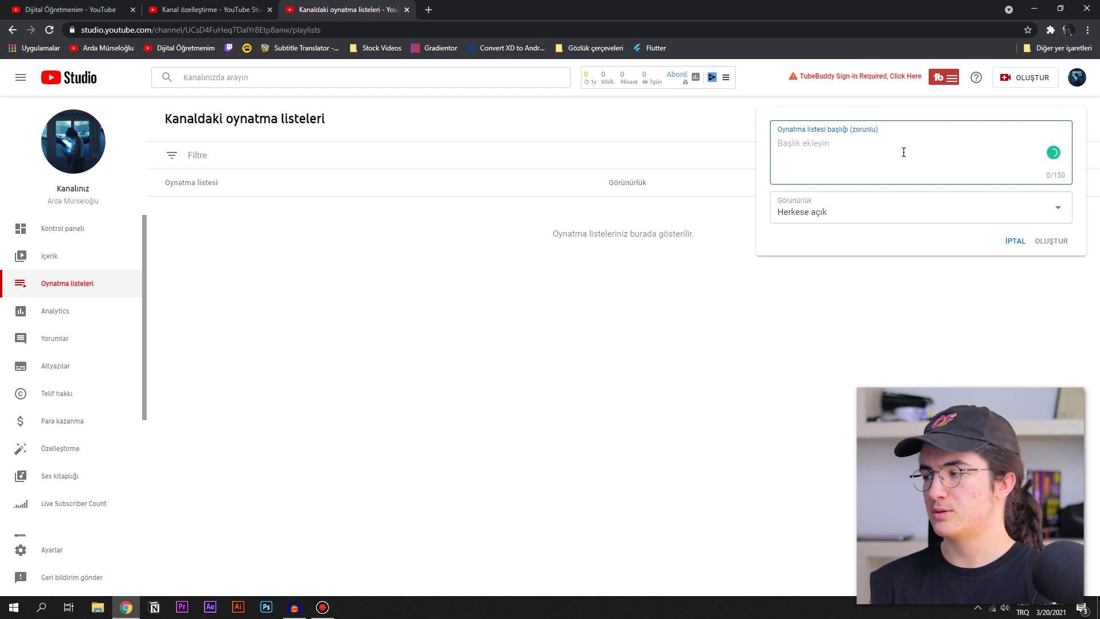
pyautogui.write('İlginç Bilgiler')
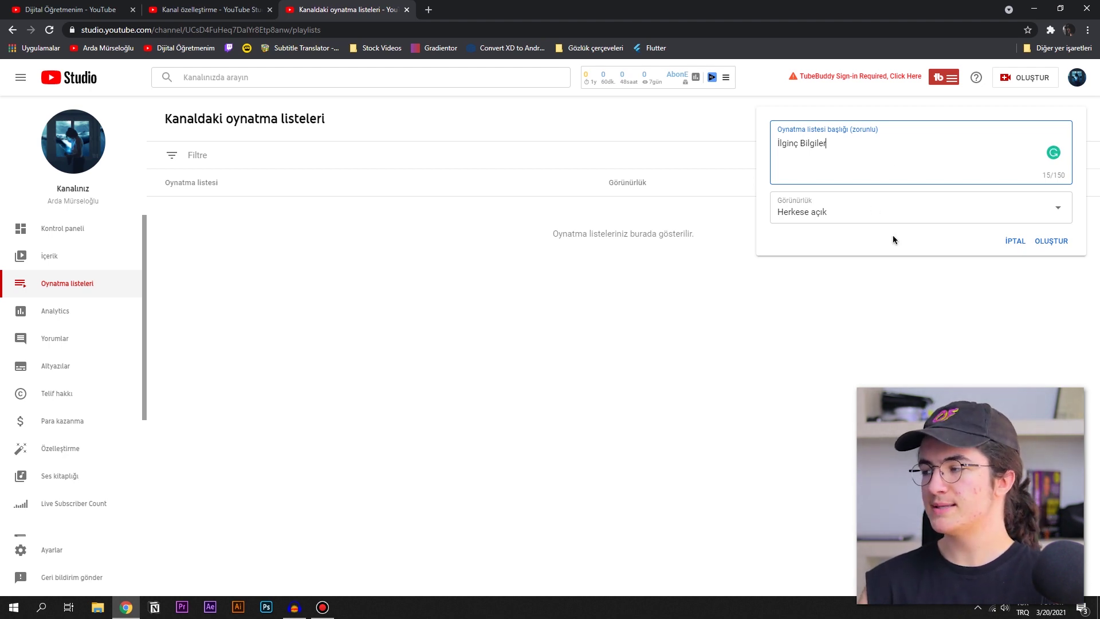
pyautogui.click(819, 213)
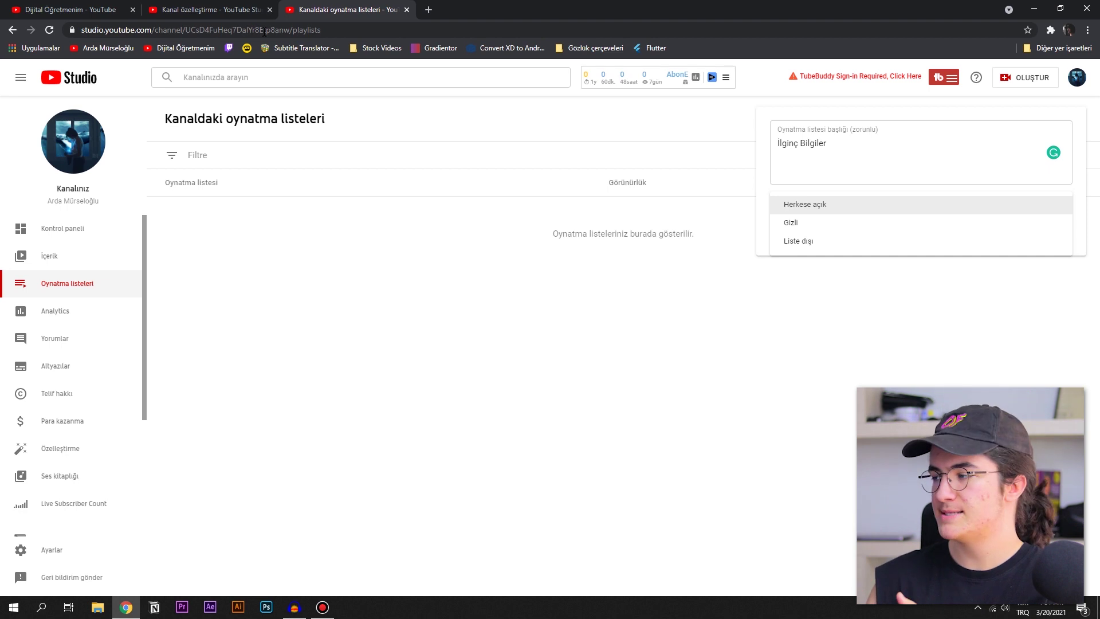
pyautogui.click(874, 140)
pyautogui.click(1060, 241)
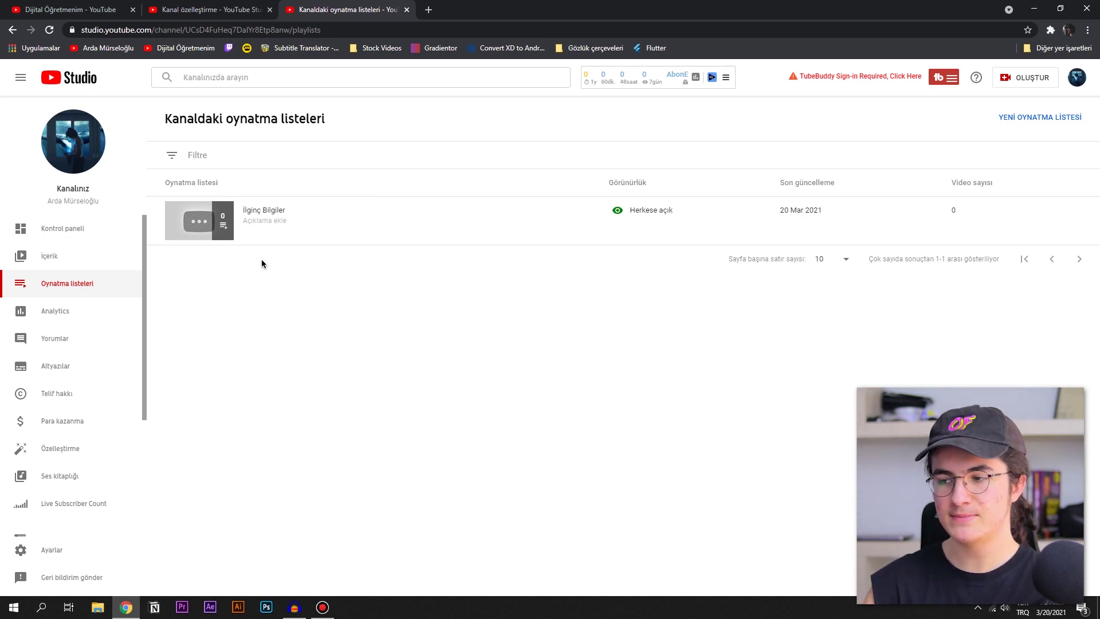
# Step: Add a "Tek oynatma listesi" section to the new channel's layout, using the İlginç Bilgiler playlist
pyautogui.click(77, 447)
pyautogui.click(615, 349)
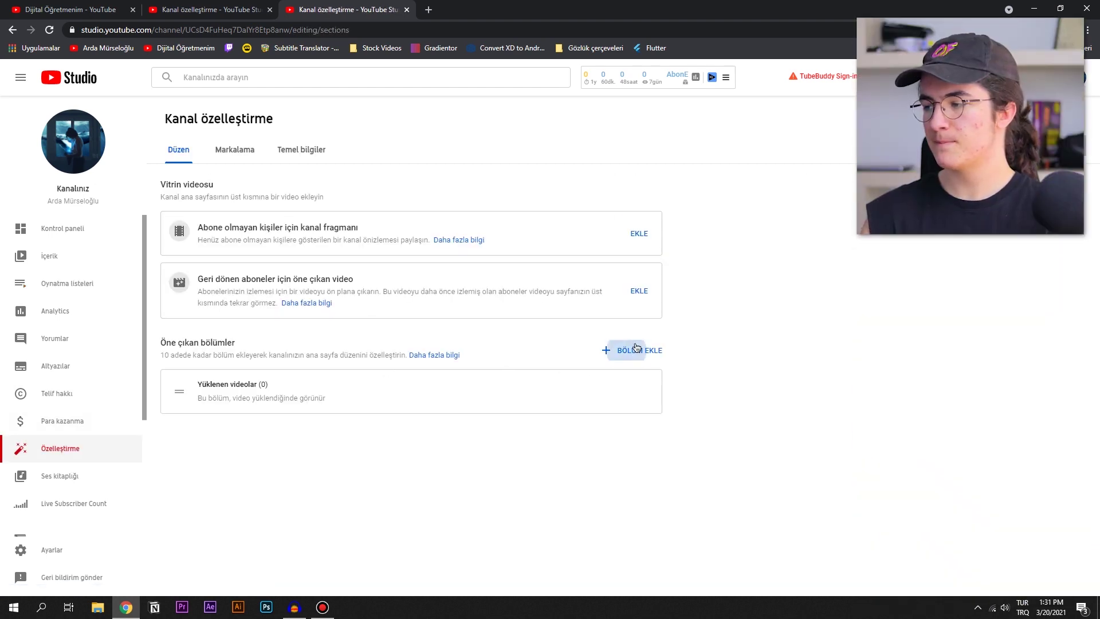
pyautogui.click(627, 229)
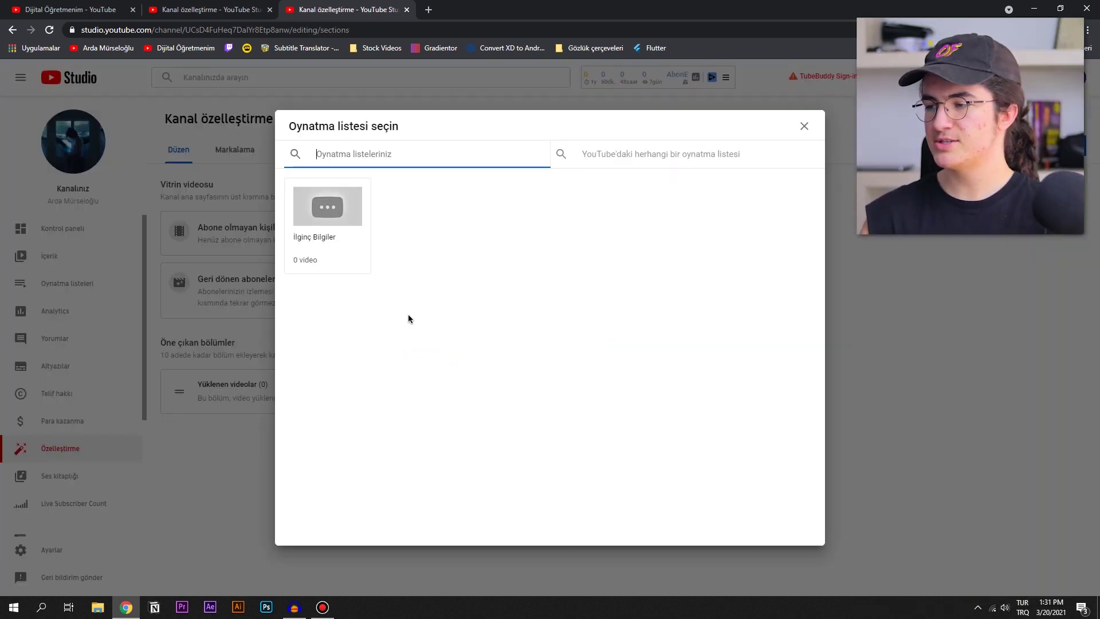
pyautogui.click(346, 212)
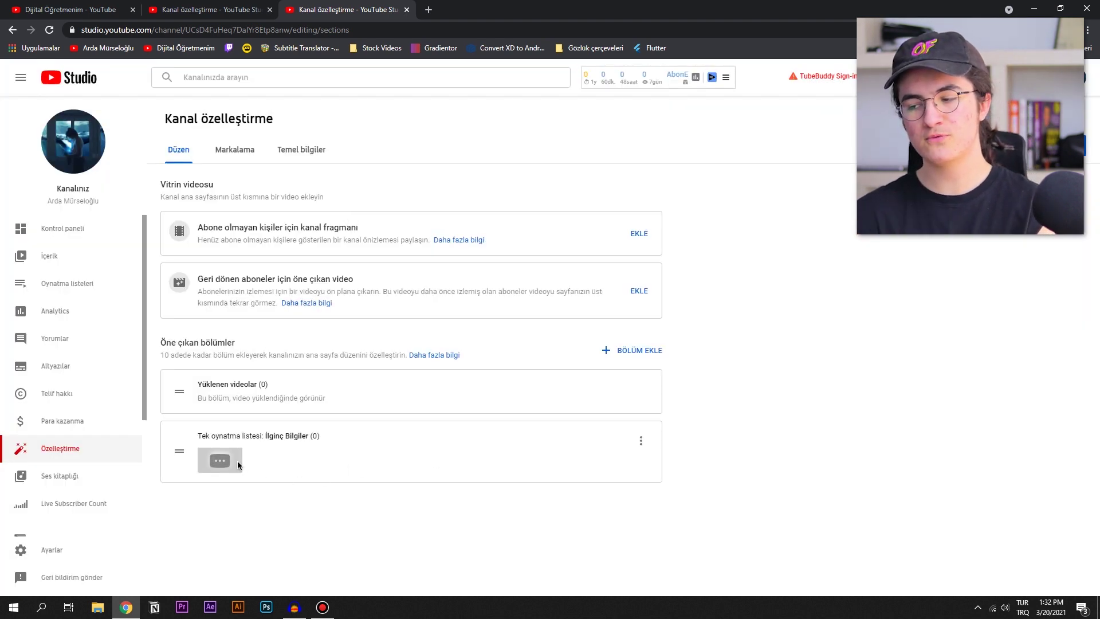
# Step: Review the playlist sections and featured video on the Dijital Öğretmenim home page as a layout example
pyautogui.click(111, 6)
pyautogui.scroll(14, 369, 292)
pyautogui.scroll(-6, 266, 249)
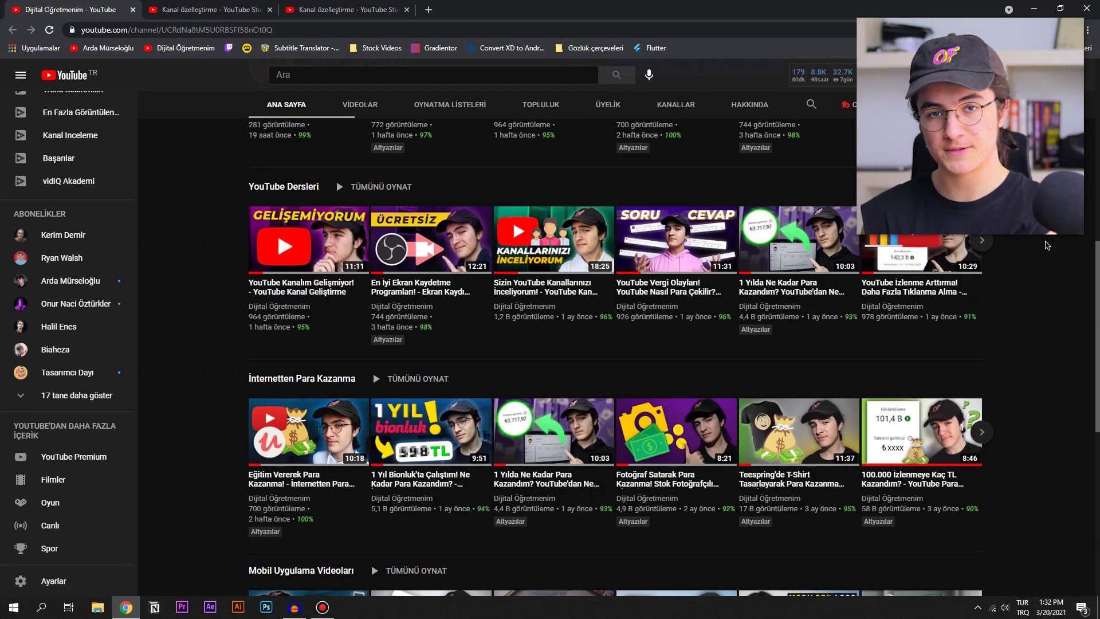
pyautogui.scroll(4, 1047, 245)
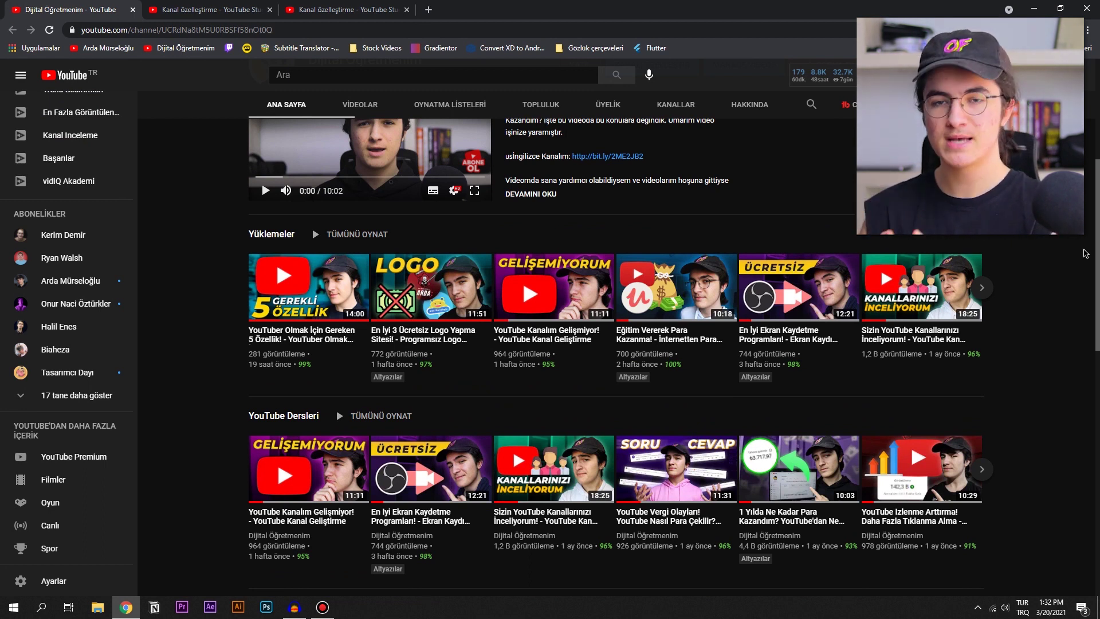
pyautogui.scroll(4, 1020, 255)
pyautogui.scroll(-2, 1017, 262)
pyautogui.scroll(-2, 1017, 261)
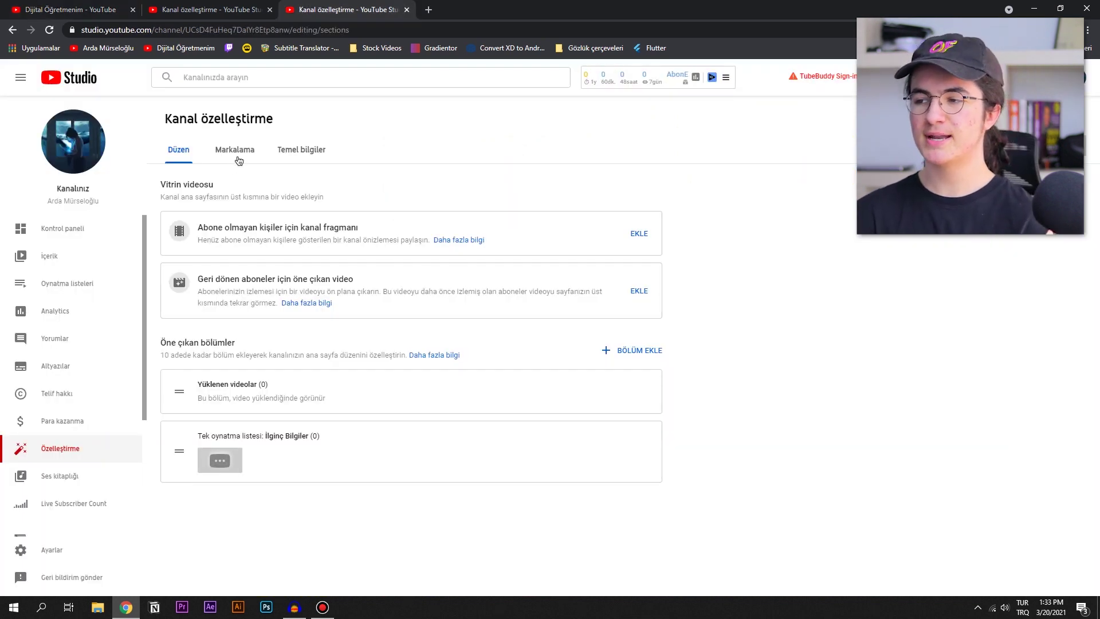
# Step: Open the new channel's branding settings (Markalama) and examine the profile picture area
pyautogui.click(241, 161)
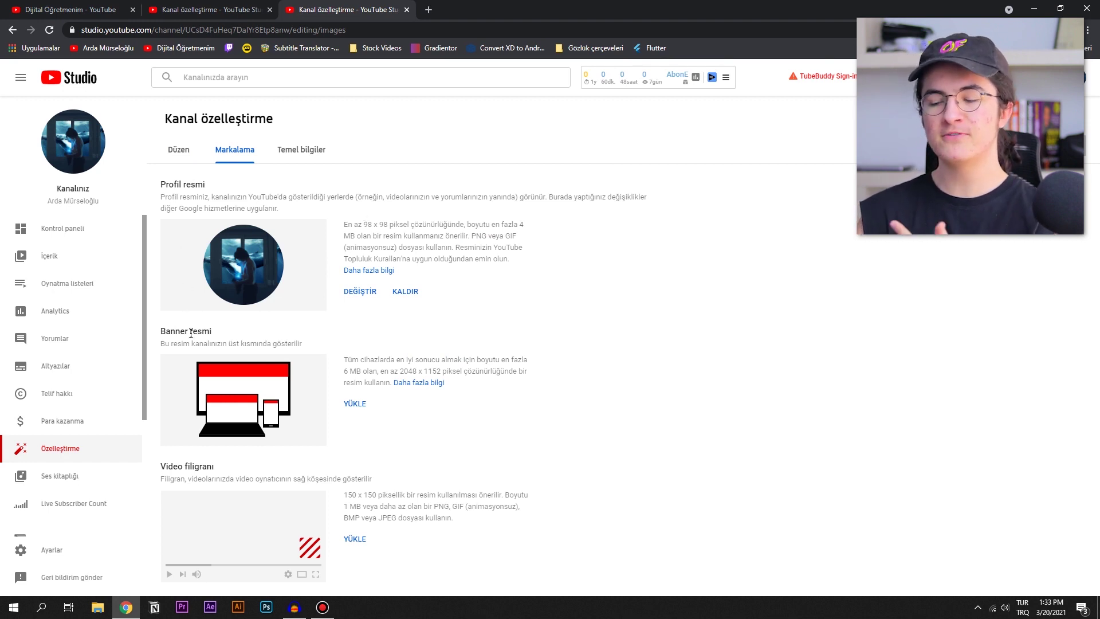
pyautogui.moveTo(291, 279); pyautogui.dragTo(267, 276)
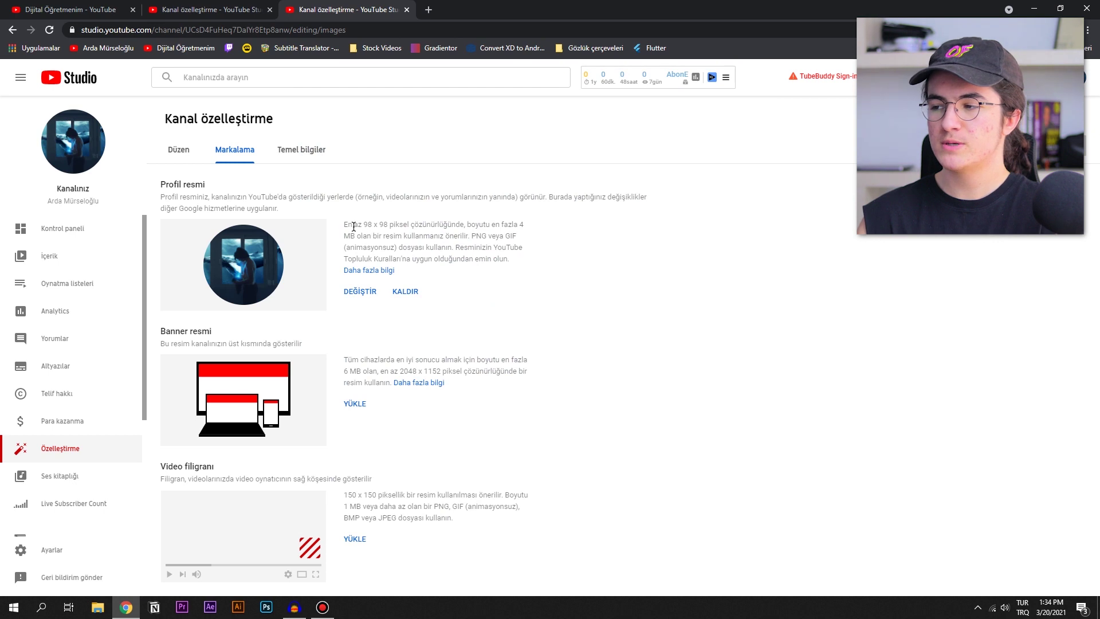
# Step: Read the recommended pixel dimensions and file size limits for the profile picture and banner image
pyautogui.moveTo(363, 224); pyautogui.dragTo(383, 224)
pyautogui.doubleClick(384, 224)
pyautogui.click(393, 224)
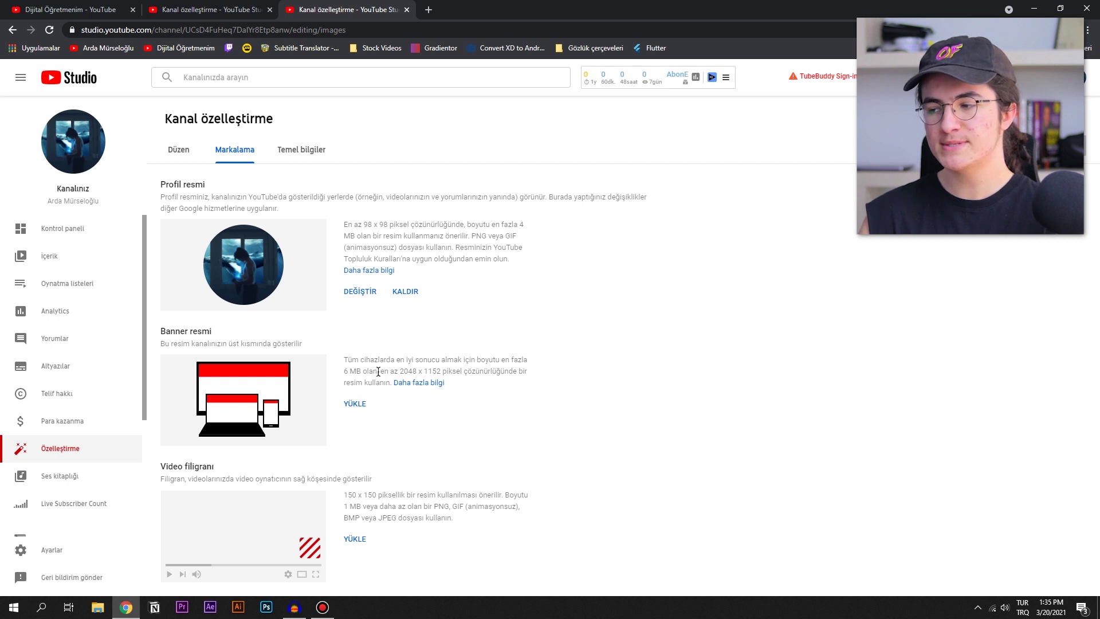
pyautogui.doubleClick(409, 371)
pyautogui.moveTo(426, 371); pyautogui.dragTo(441, 371)
pyautogui.click(441, 371)
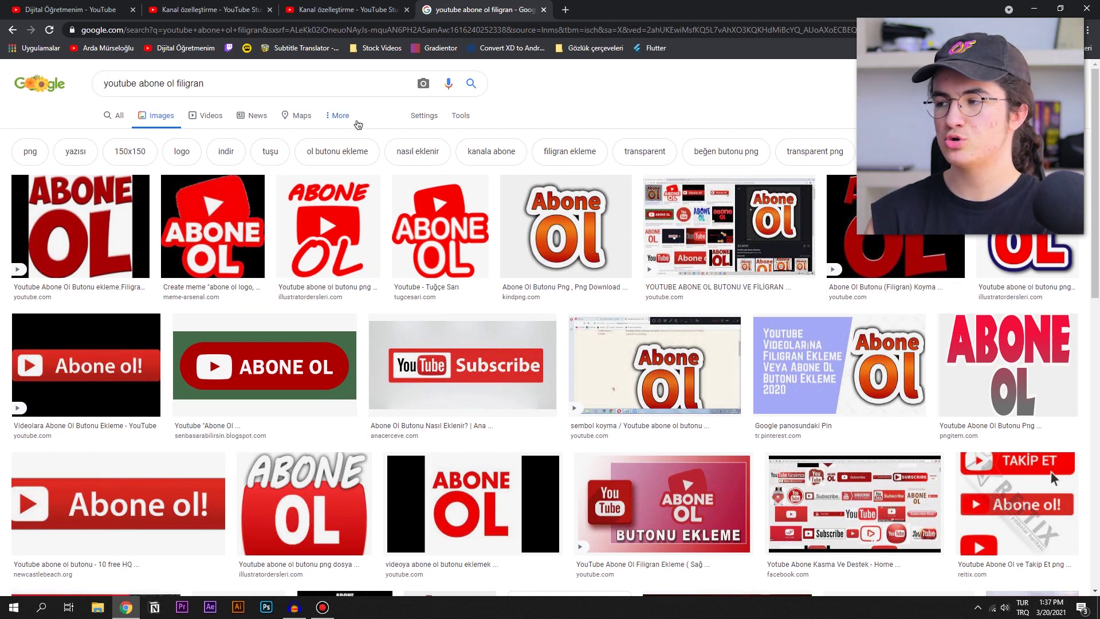
# Step: Filter the "youtube abone ol filigran" image results to transparent ones, preview the YTPara.com subscribe watermark, and return to the branding settings
pyautogui.click(458, 115)
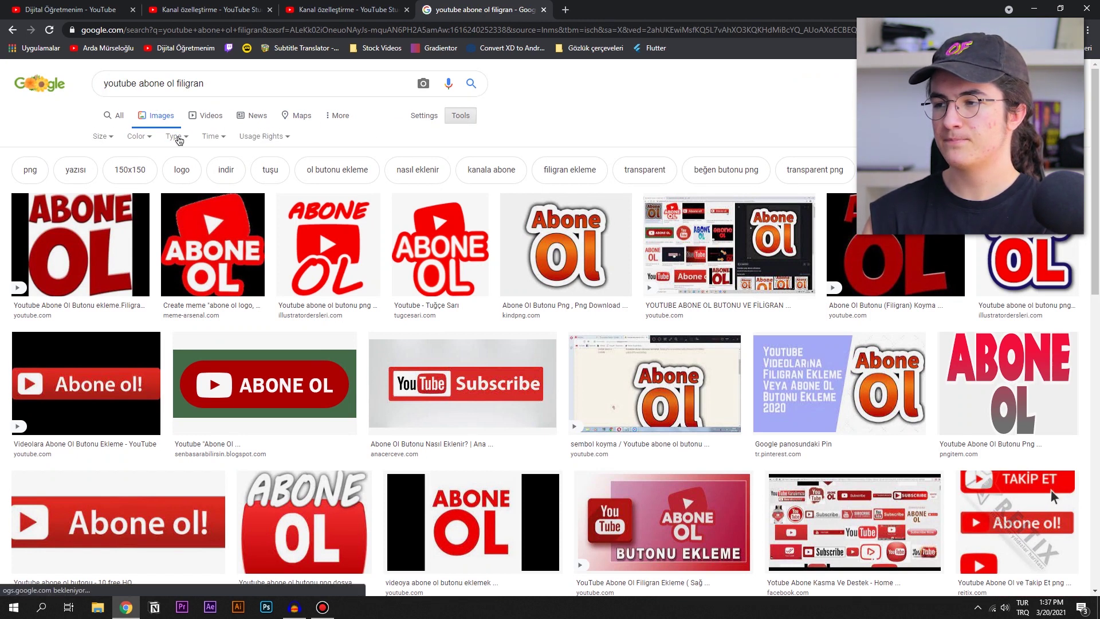
pyautogui.click(153, 141)
pyautogui.click(158, 194)
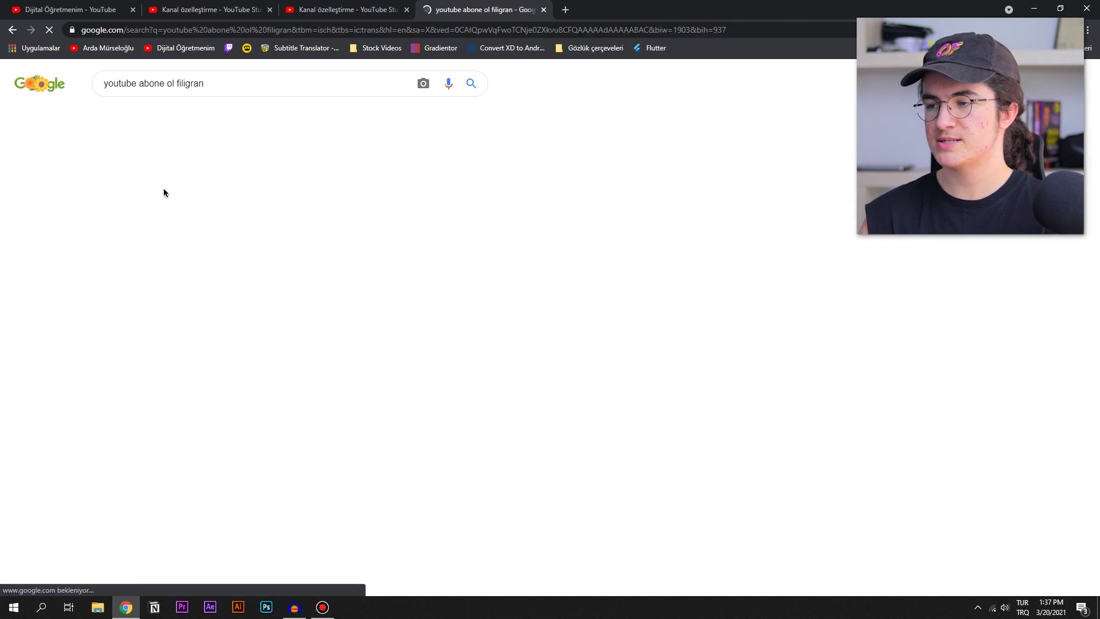
pyautogui.click(193, 234)
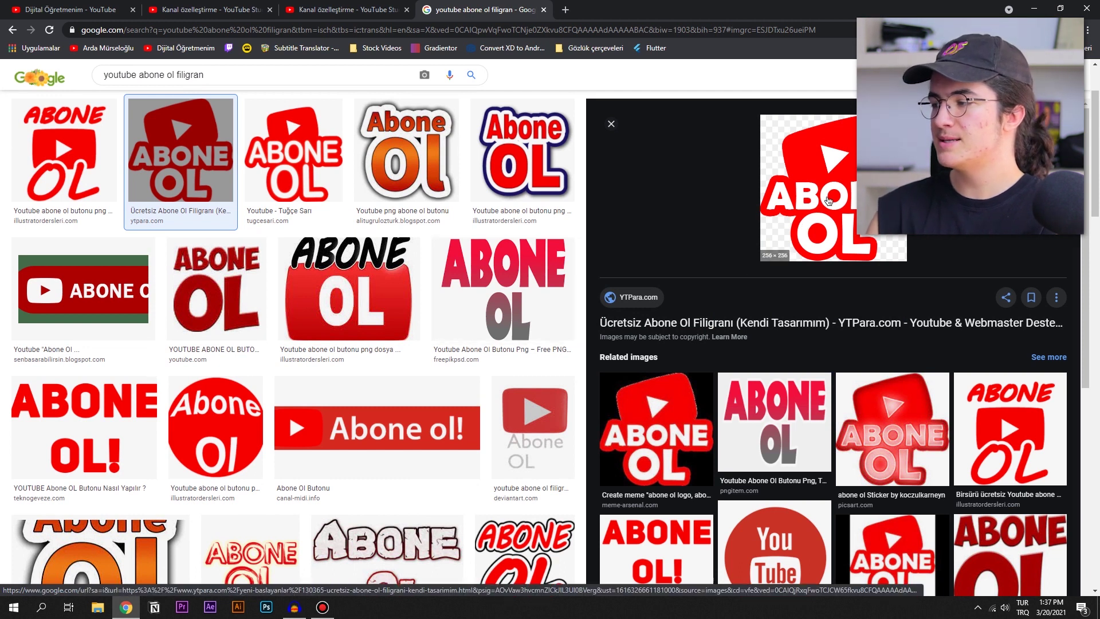
pyautogui.hotkey('ctrl', 'w')
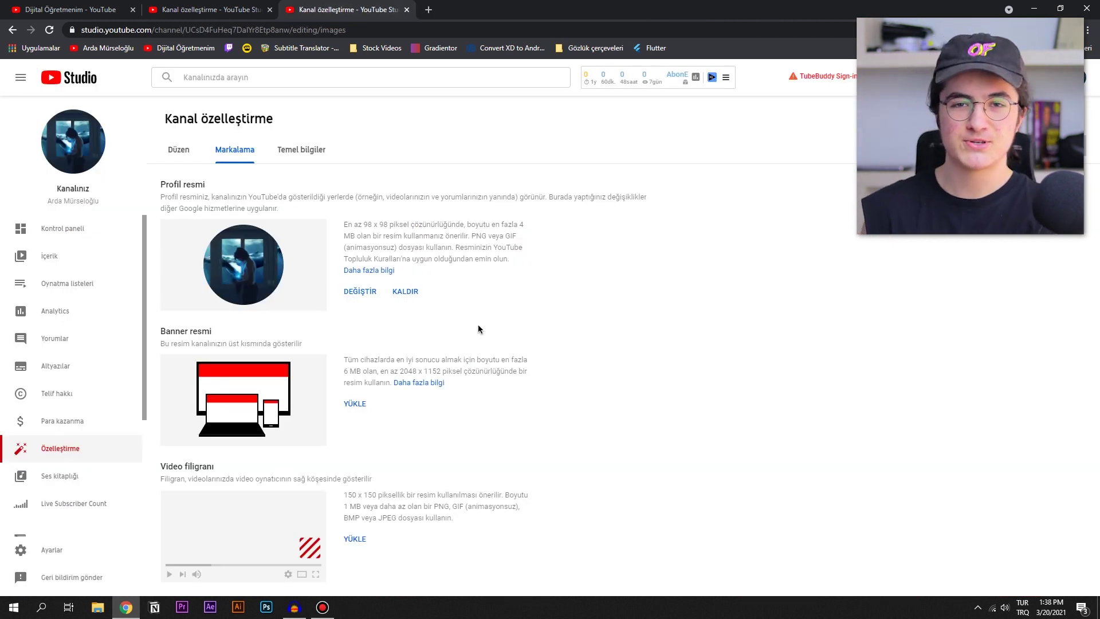
# Step: Open the channel's basic info (Temel bilgiler) and examine the editable first name, surname and channel description fields
pyautogui.click(304, 153)
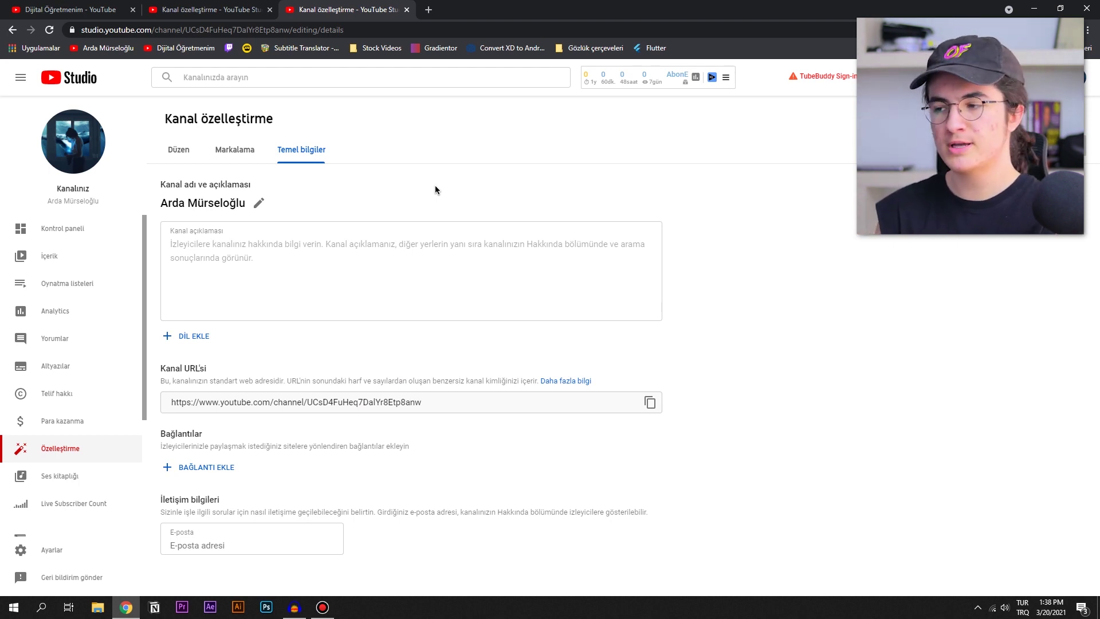
pyautogui.click(258, 204)
pyautogui.click(253, 231)
pyautogui.click(470, 234)
pyautogui.click(248, 235)
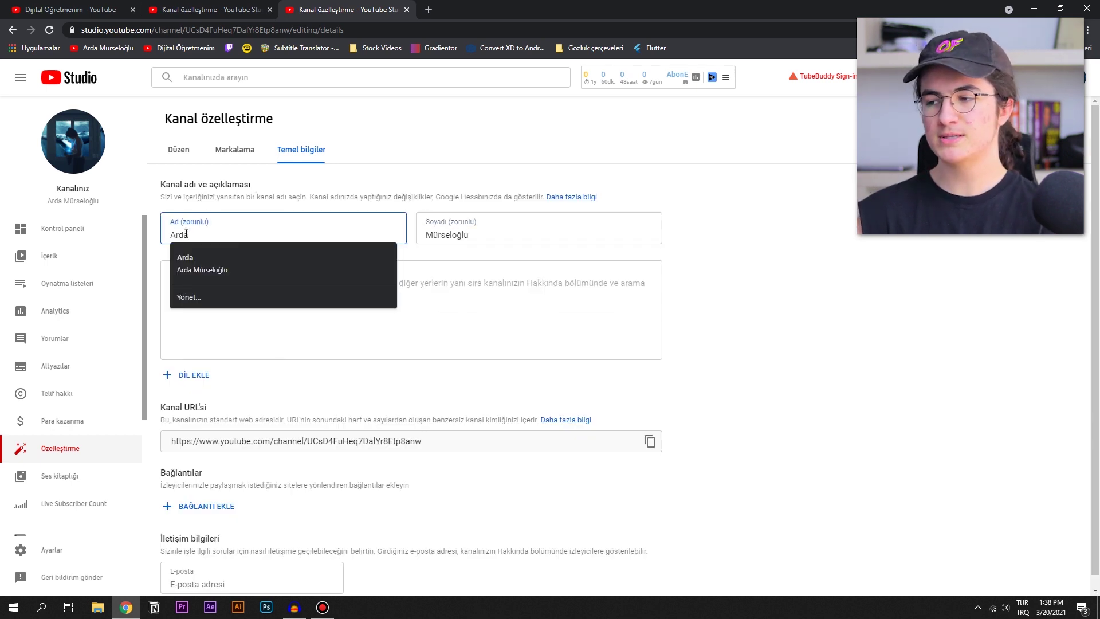
pyautogui.click(457, 235)
pyautogui.click(221, 232)
pyautogui.click(504, 234)
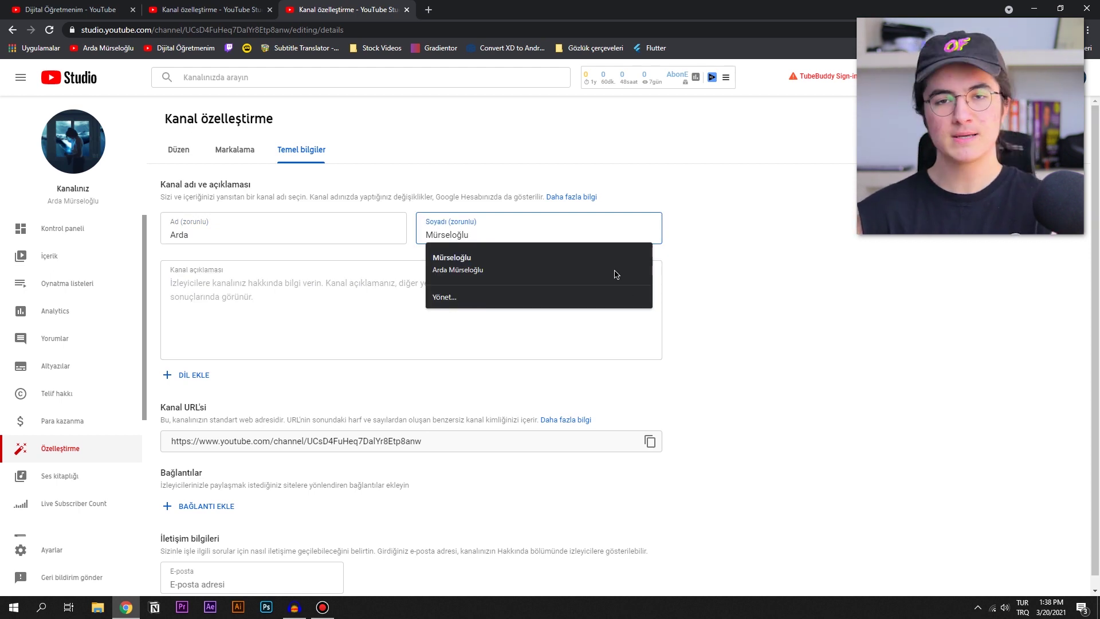
pyautogui.click(282, 291)
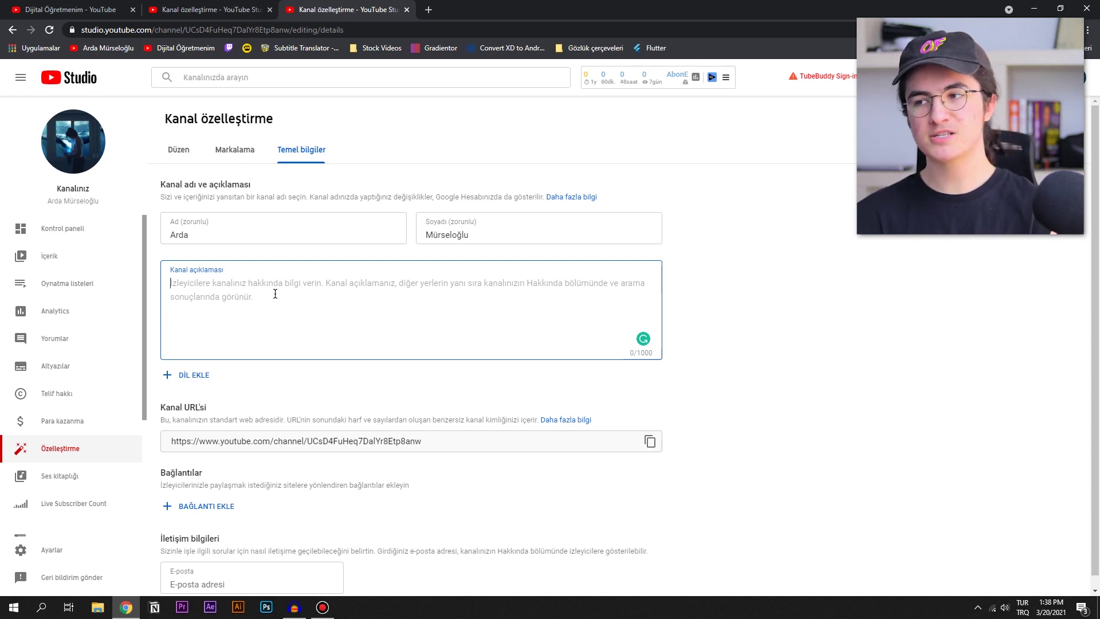
# Step: Review the description and its links on the Dijital Öğretmenim about page (Hakkında) as an example, and return to the basic info
pyautogui.click(68, 9)
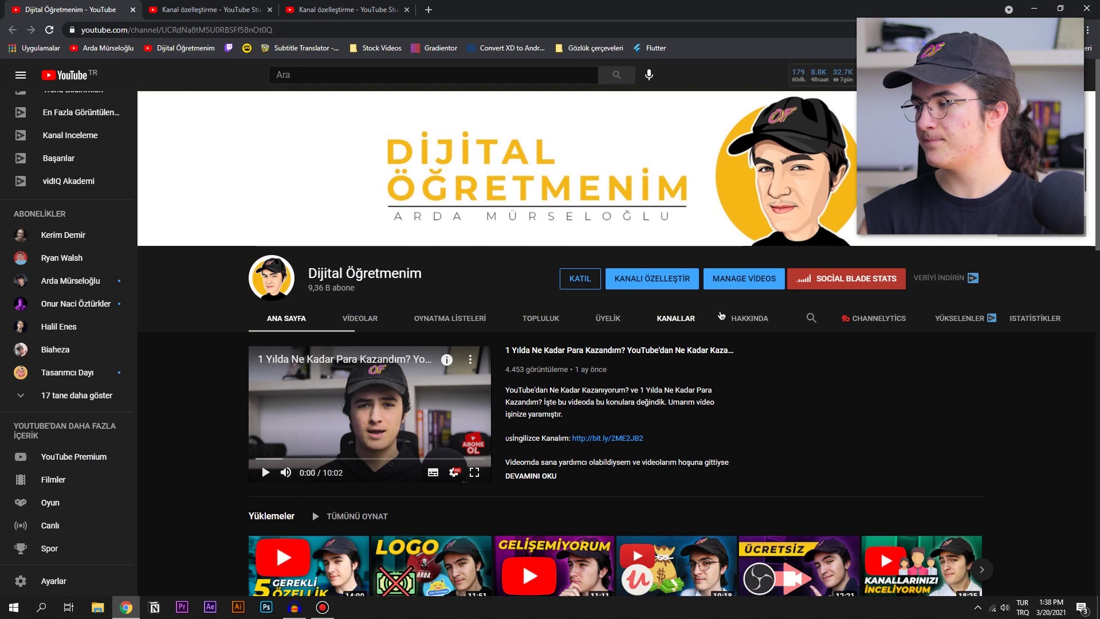
pyautogui.click(722, 316)
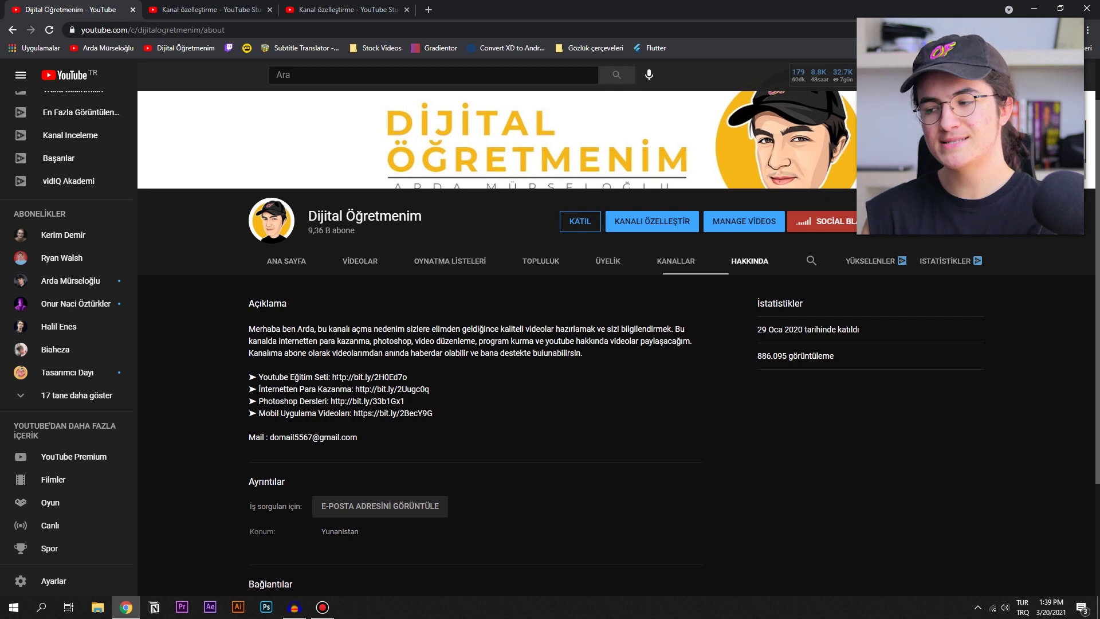
pyautogui.moveTo(333, 378); pyautogui.dragTo(406, 378)
pyautogui.click(308, 426)
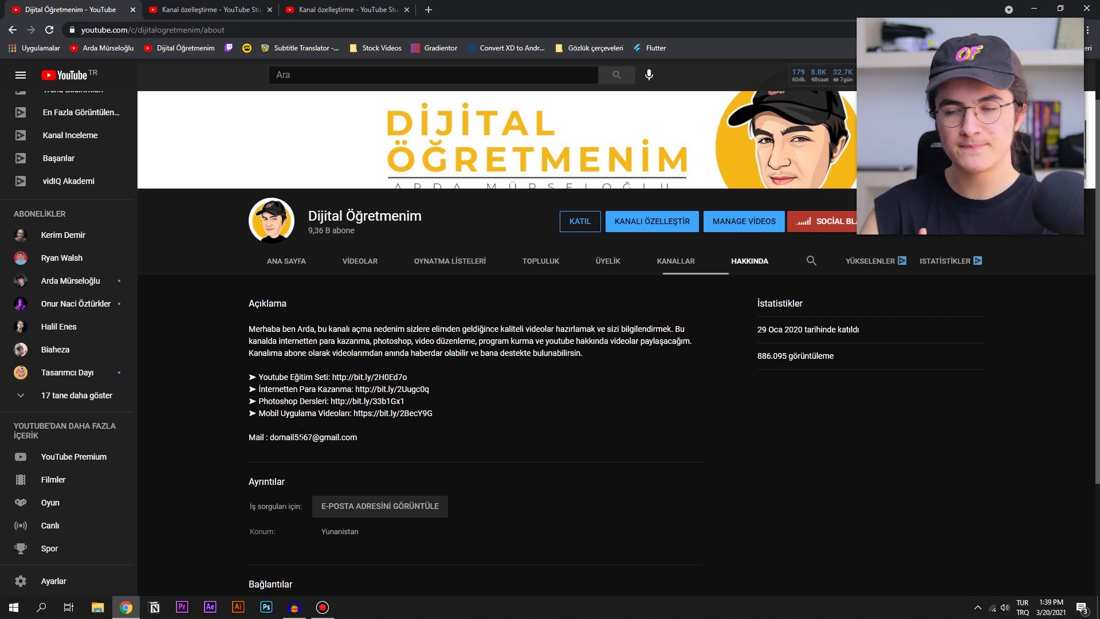
pyautogui.hotkey('ctrl', '3')
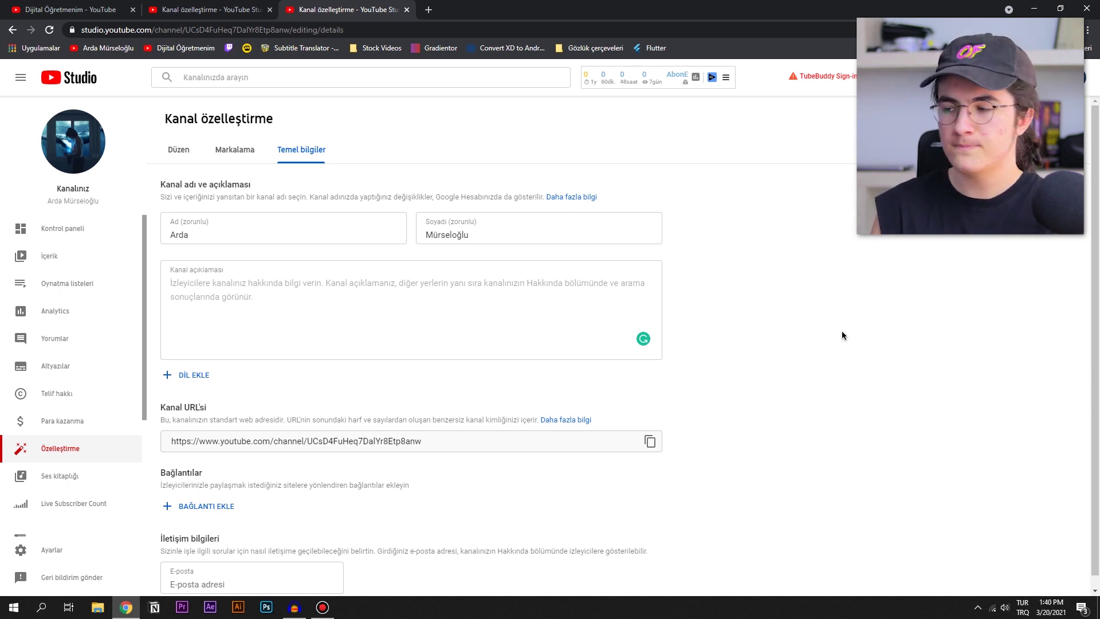
pyautogui.hotkey('ctrl', '1')
pyautogui.hotkey('ctrl', '3')
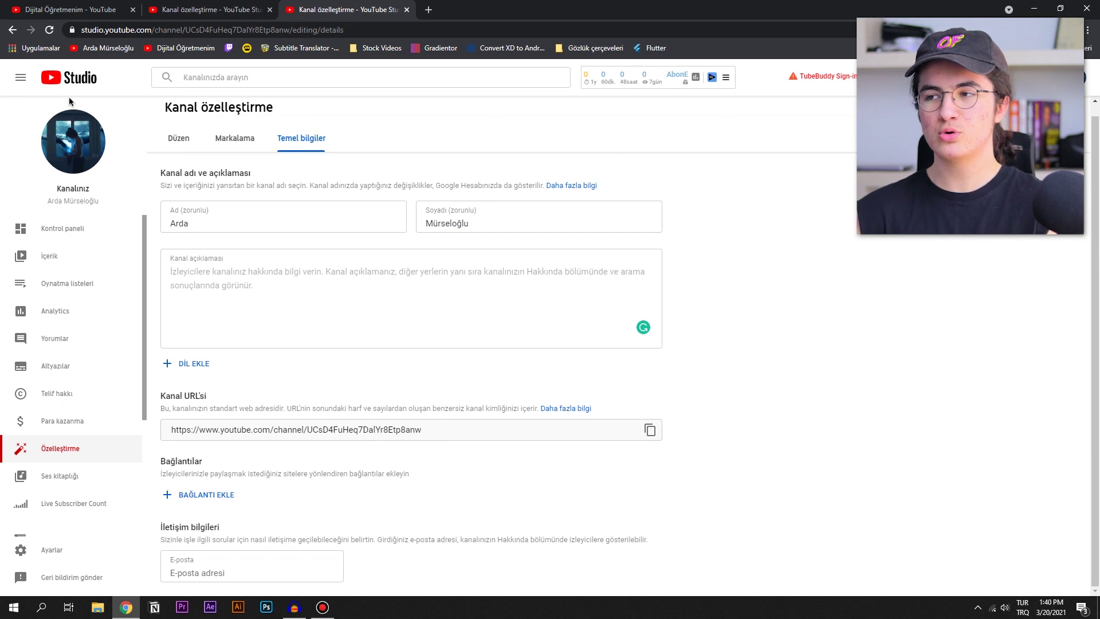
# Step: Read the YouTube help articles on channel URLs and the eligibility conditions for creating a custom URL
pyautogui.click(37, 7)
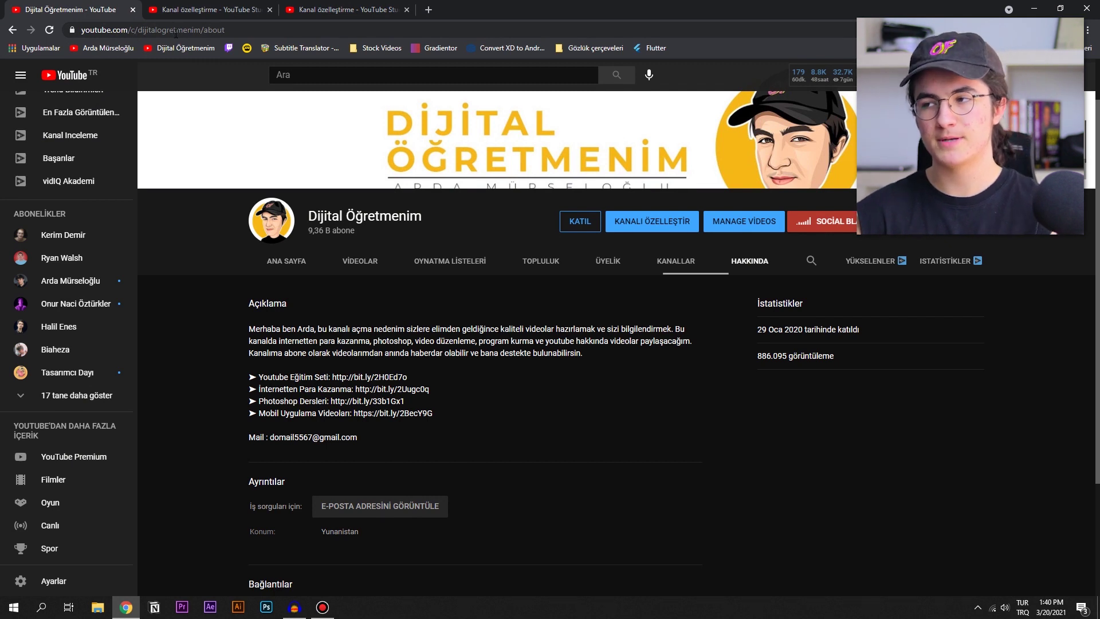
pyautogui.hotkey('ctrl', '3')
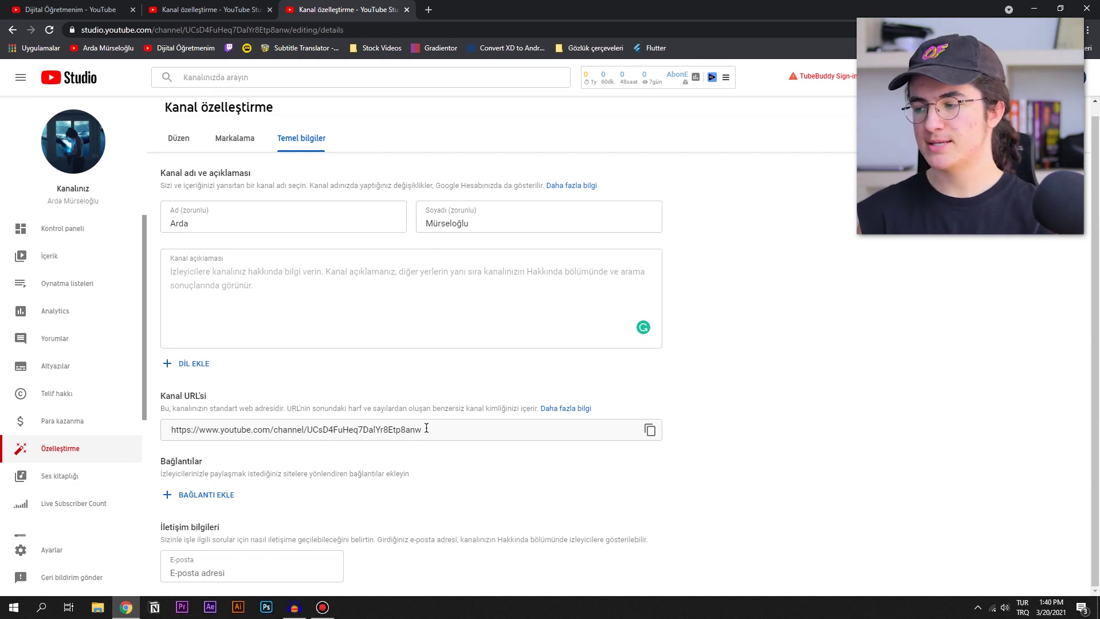
pyautogui.click(571, 408)
pyautogui.scroll(-5, 229, 269)
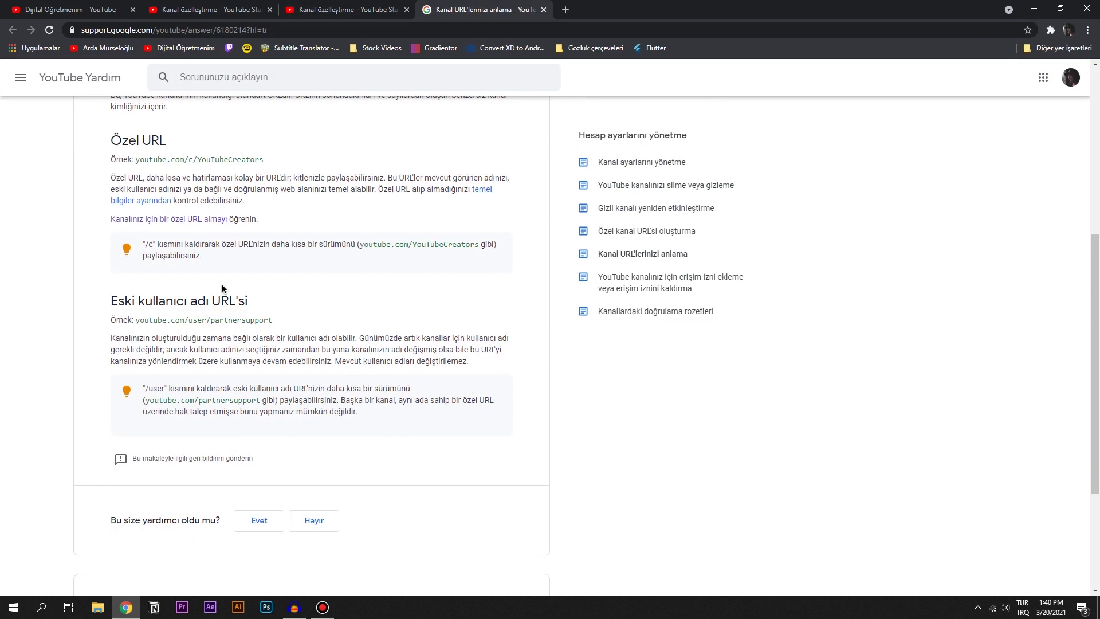
pyautogui.click(188, 221)
pyautogui.scroll(-4, 190, 225)
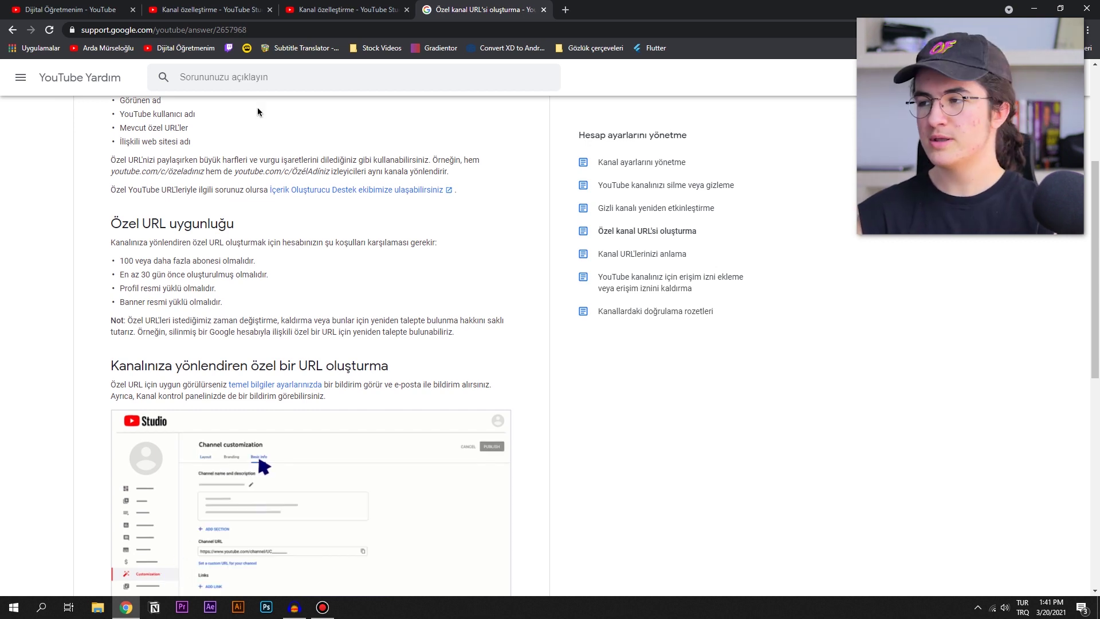
pyautogui.click(335, 6)
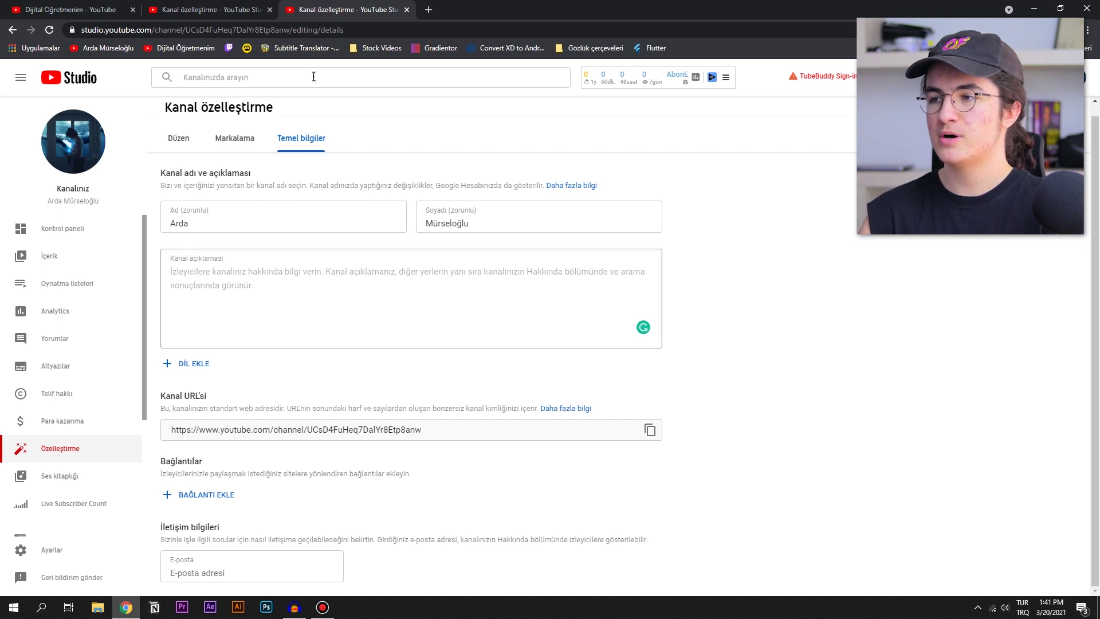
# Step: Examine the custom web address of the Dijital Öğretmenim channel and return to the new channel's basic info
pyautogui.click(83, 9)
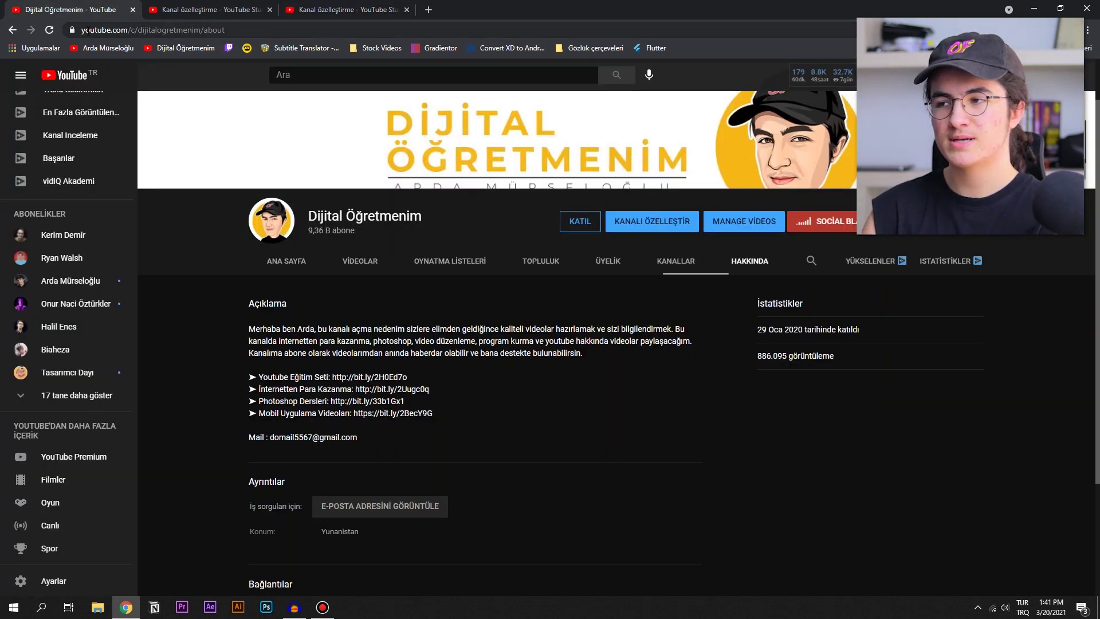
pyautogui.moveTo(80, 30); pyautogui.dragTo(204, 33)
pyautogui.click(312, 11)
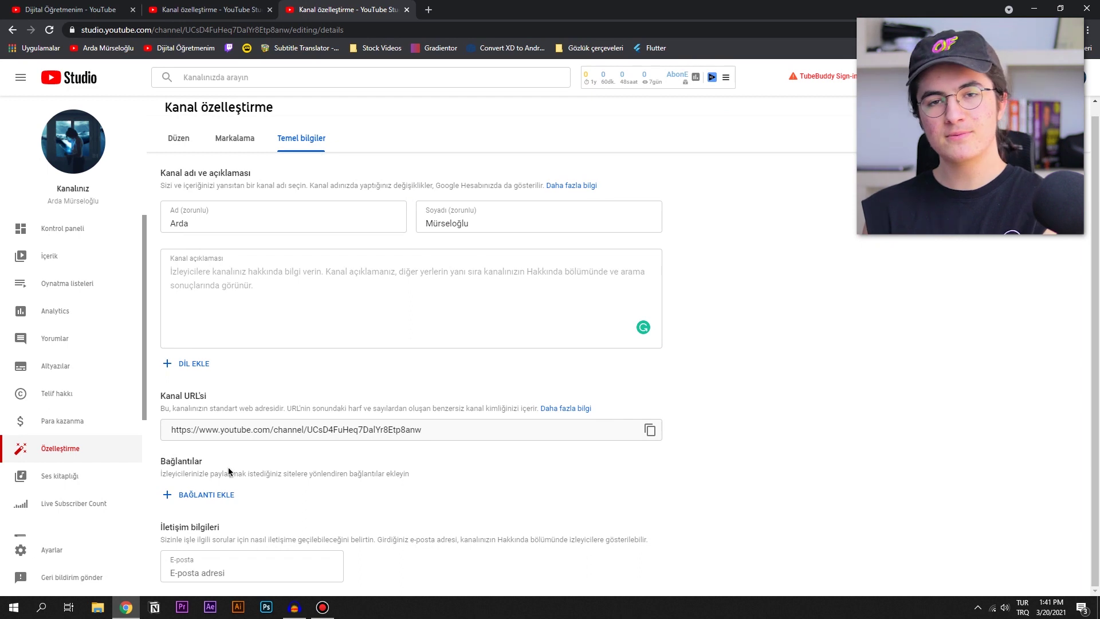
# Step: Add a link entry titled "Udemy" to the new channel's Bağlantılar section, leaving its URL empty
pyautogui.click(222, 493)
pyautogui.scroll(-2, 254, 425)
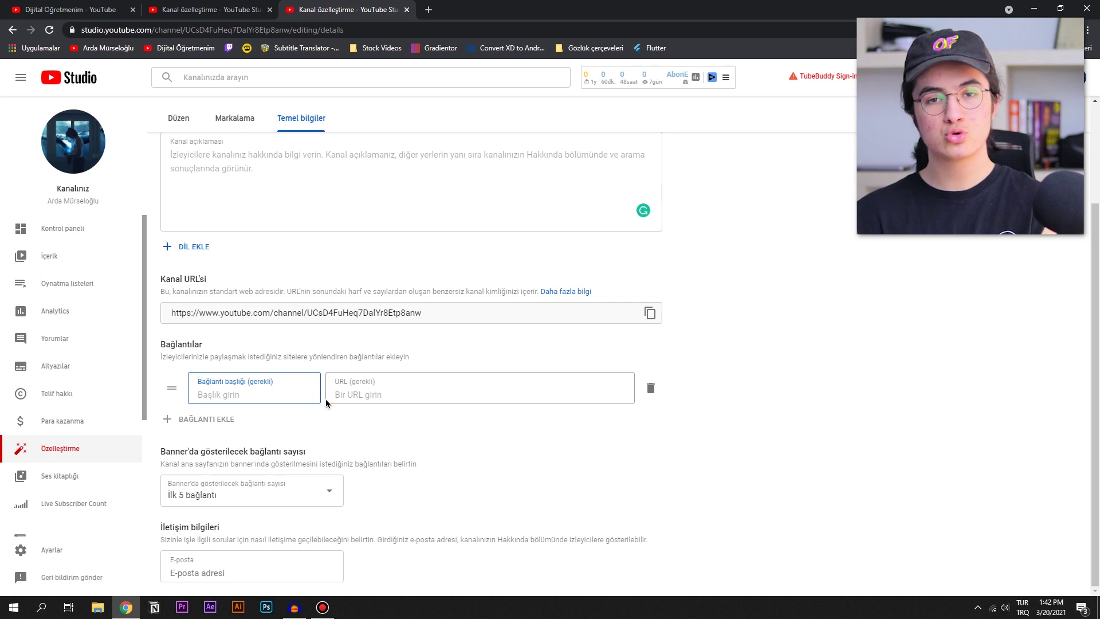
pyautogui.write('Udemy')
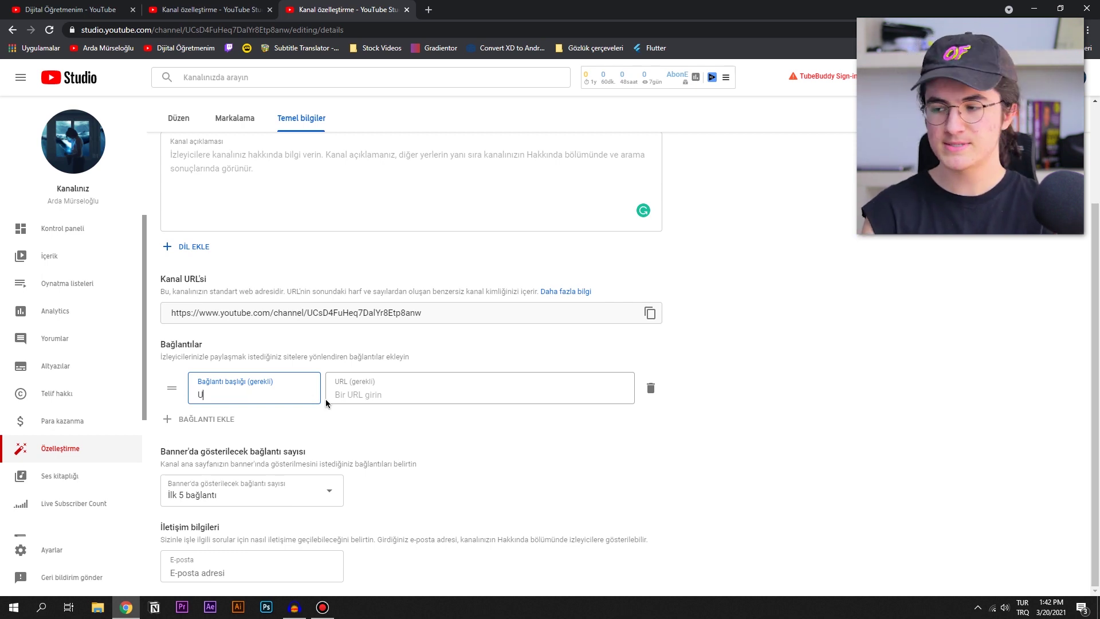
pyautogui.click(372, 393)
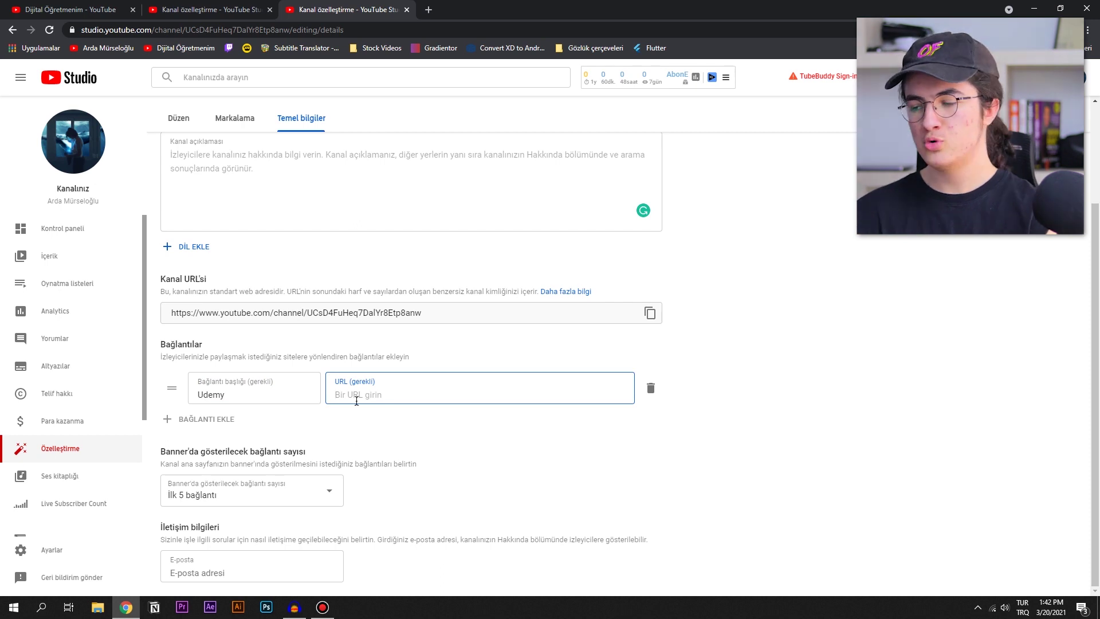
pyautogui.click(292, 30)
pyautogui.click(520, 372)
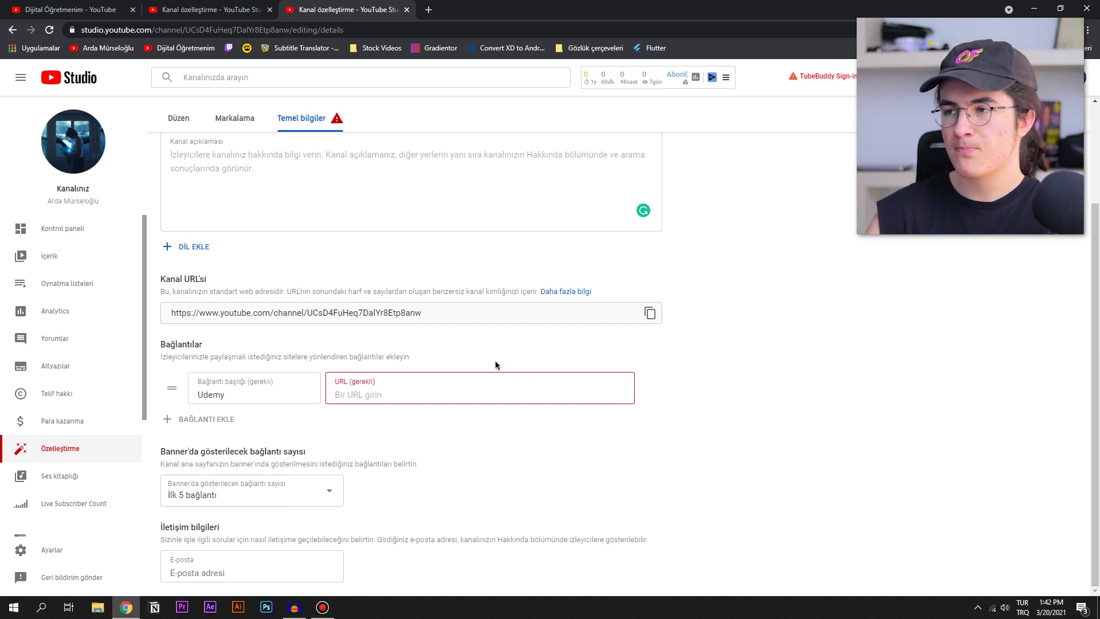
# Step: Try to add another channel link, and view the options for how many links are shown on the banner
pyautogui.click(110, 8)
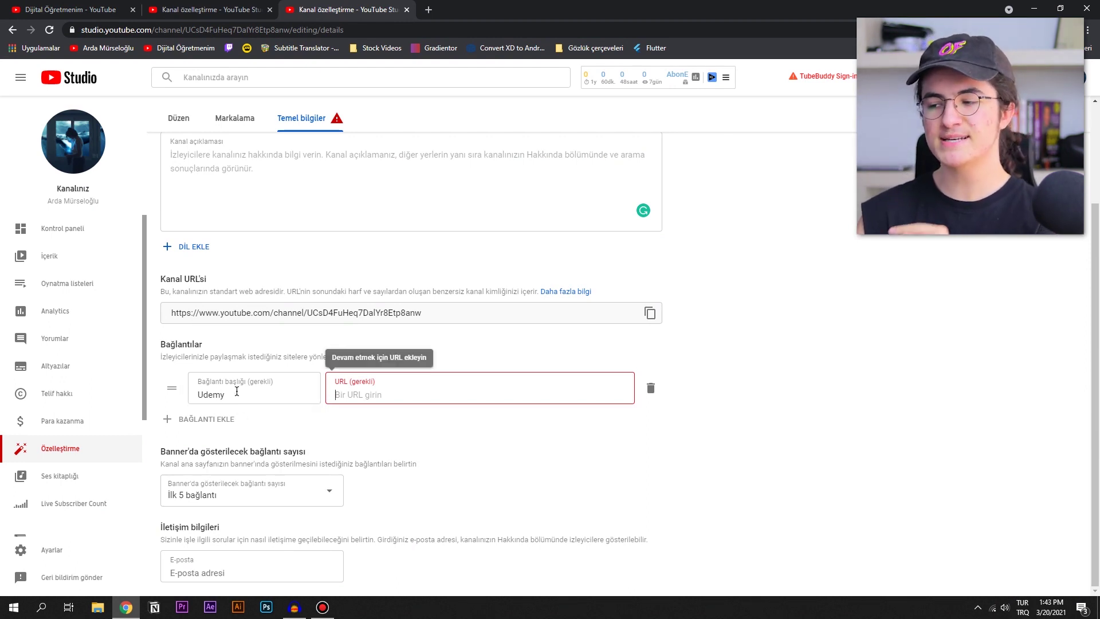
pyautogui.click(223, 421)
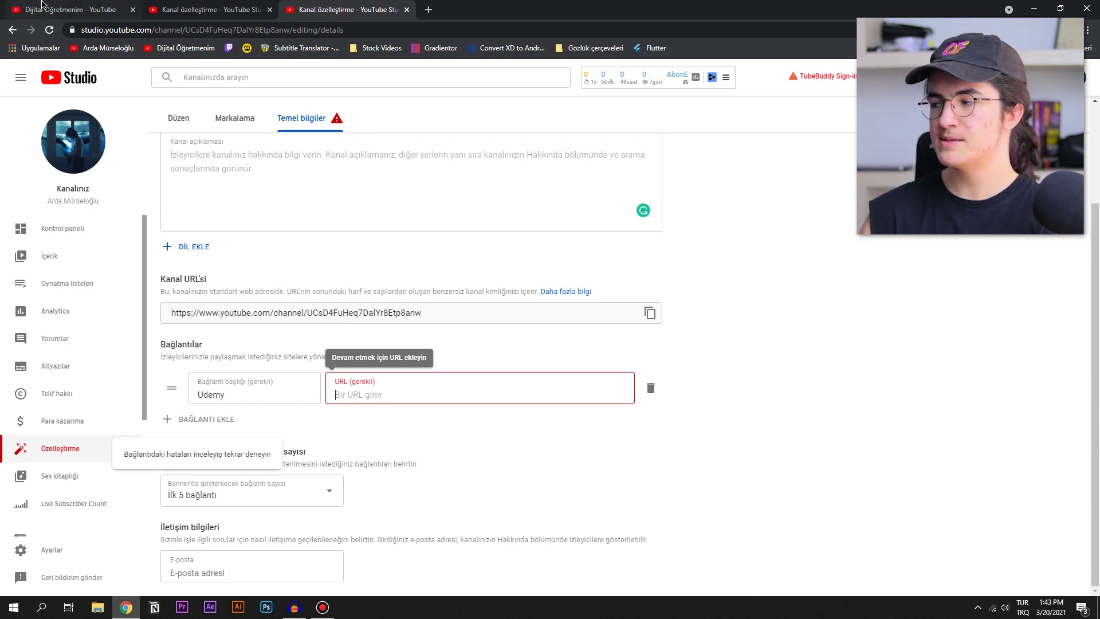
pyautogui.click(15, 12)
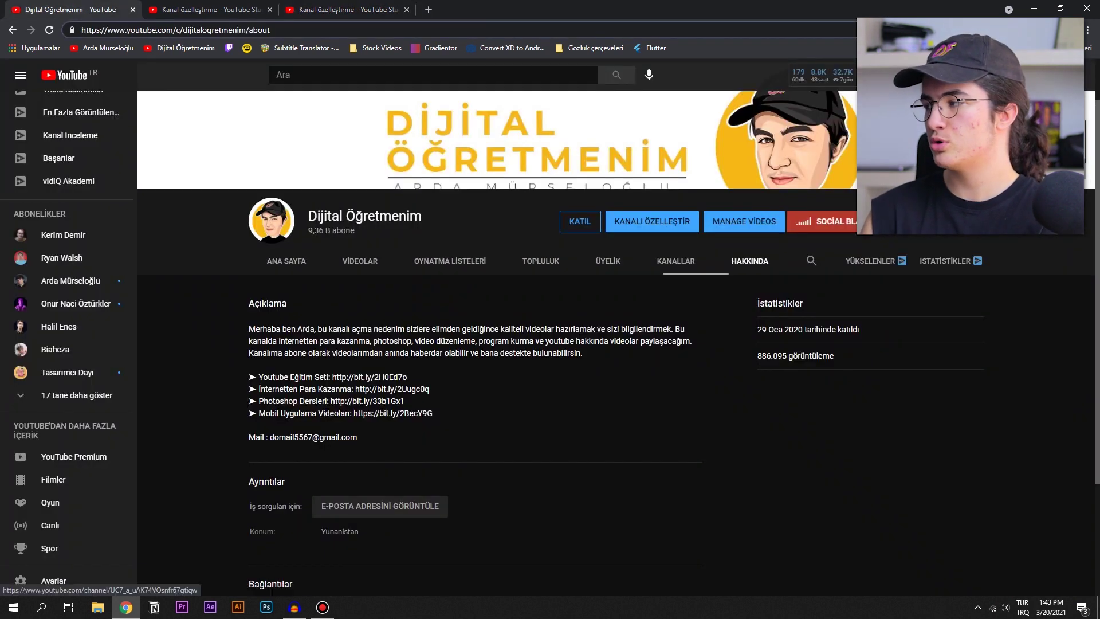
pyautogui.click(349, 5)
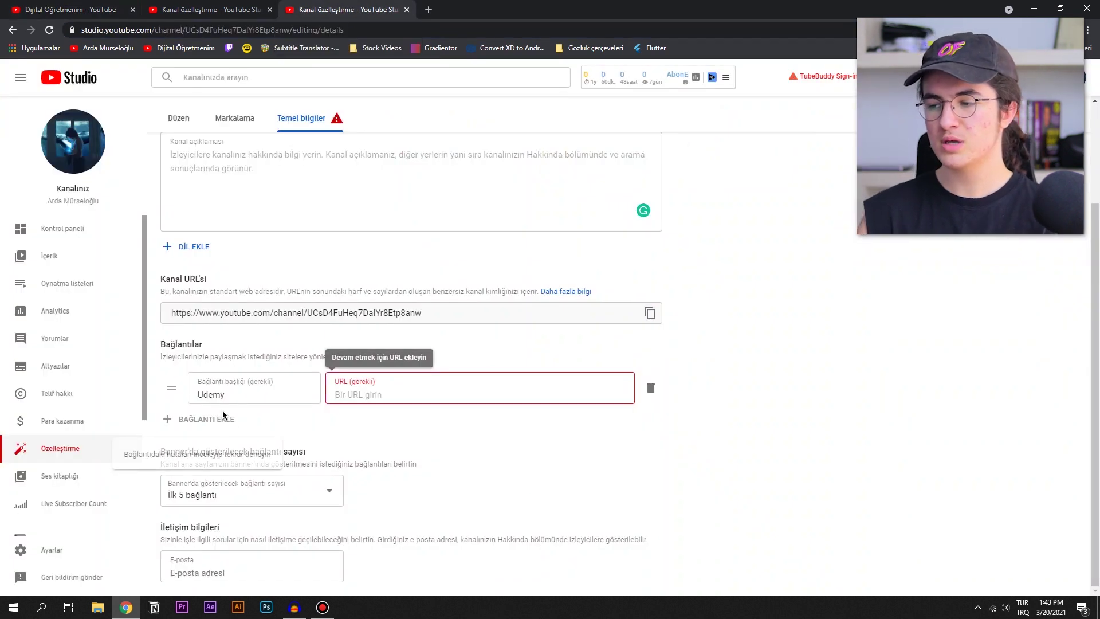
pyautogui.click(219, 496)
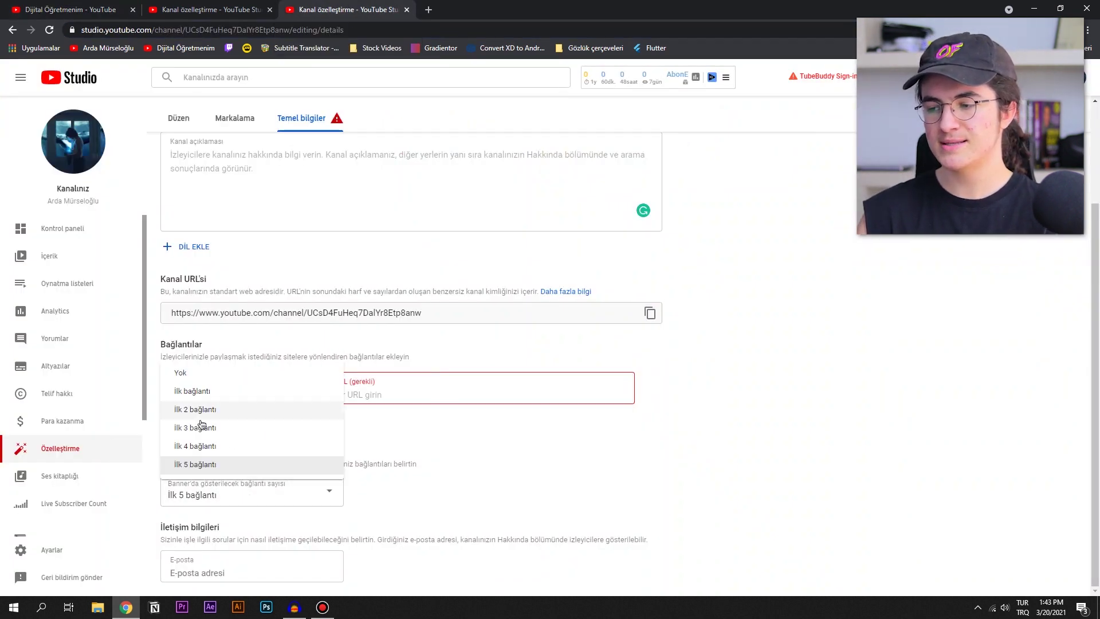
pyautogui.click(410, 439)
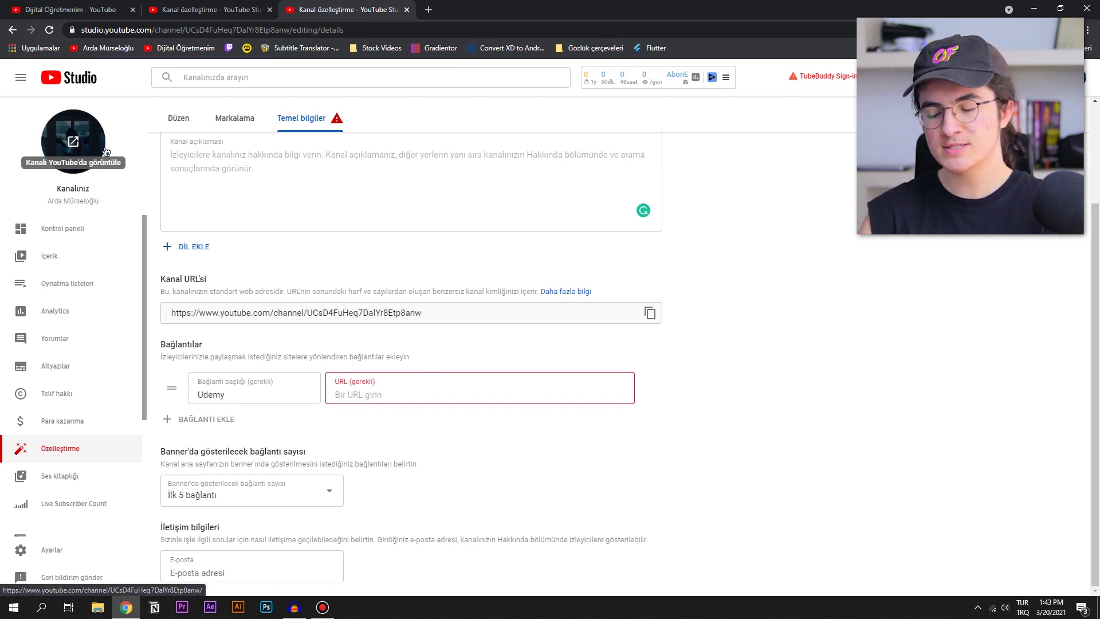
# Step: Review the contact details and the Bağlantılar links on the Dijital Öğretmenim about page as an example
pyautogui.hotkey('ctrl', '1')
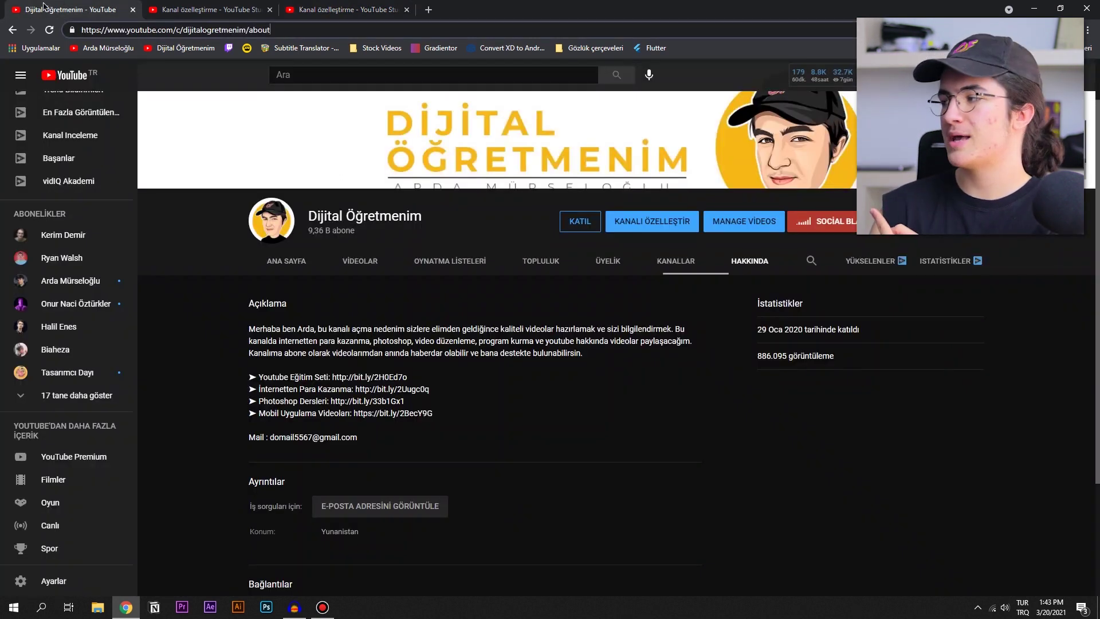
pyautogui.scroll(-2, 367, 365)
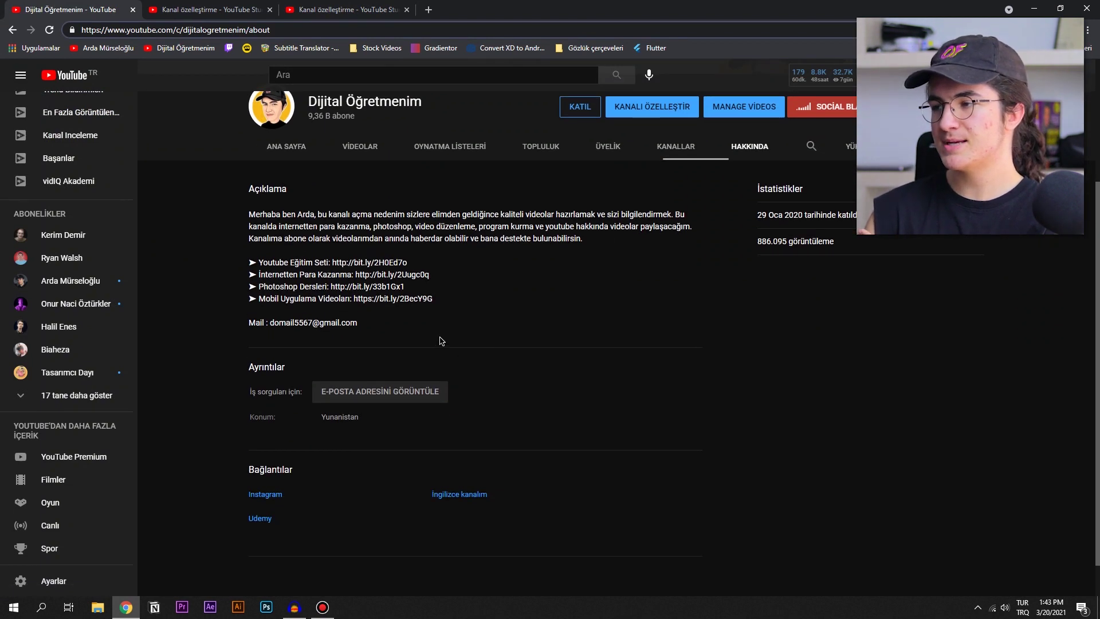
pyautogui.scroll(2, 442, 341)
pyautogui.scroll(-3, 352, 502)
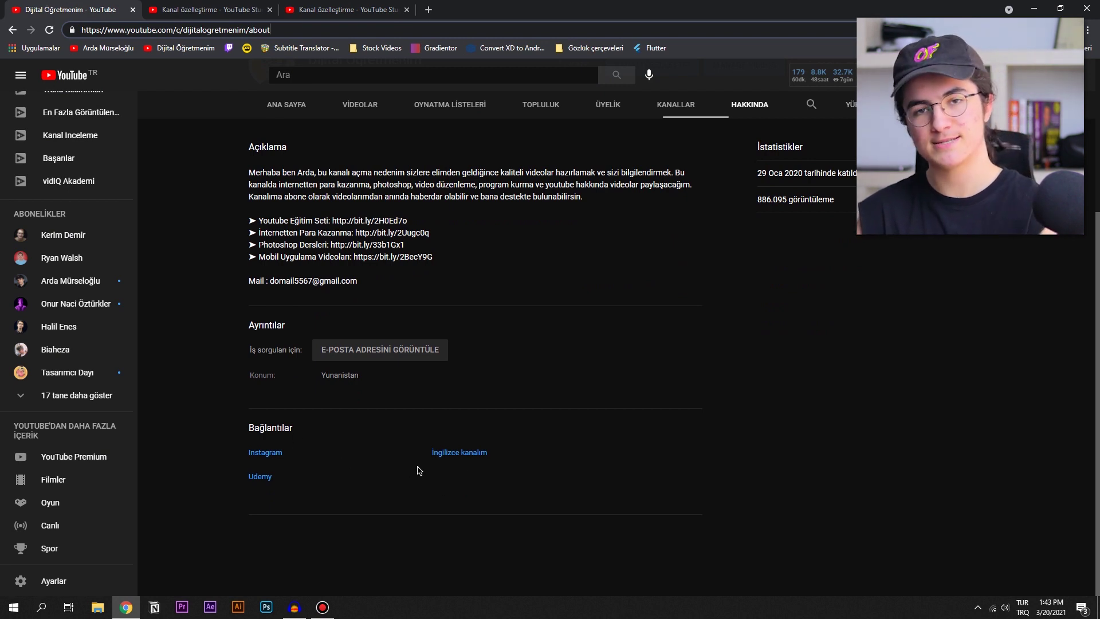
# Step: Check the banner links on the Dijital Öğretmenim about page, and open the new channel's contact e-mail field for editing
pyautogui.scroll(4, 417, 466)
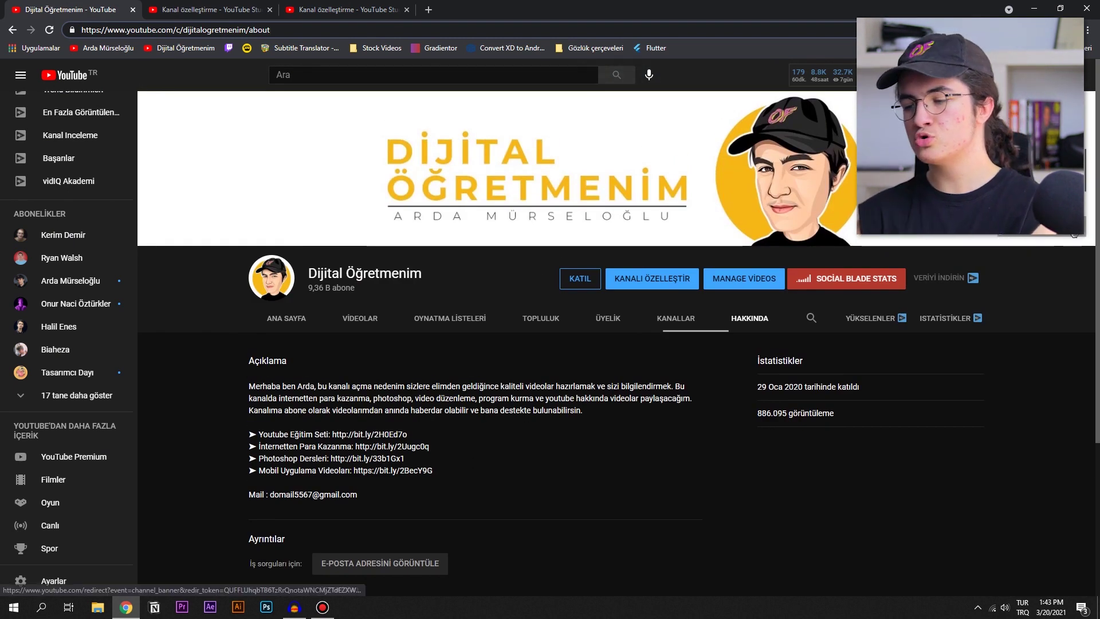
pyautogui.scroll(-4, 401, 441)
pyautogui.hotkey('ctrl', '3')
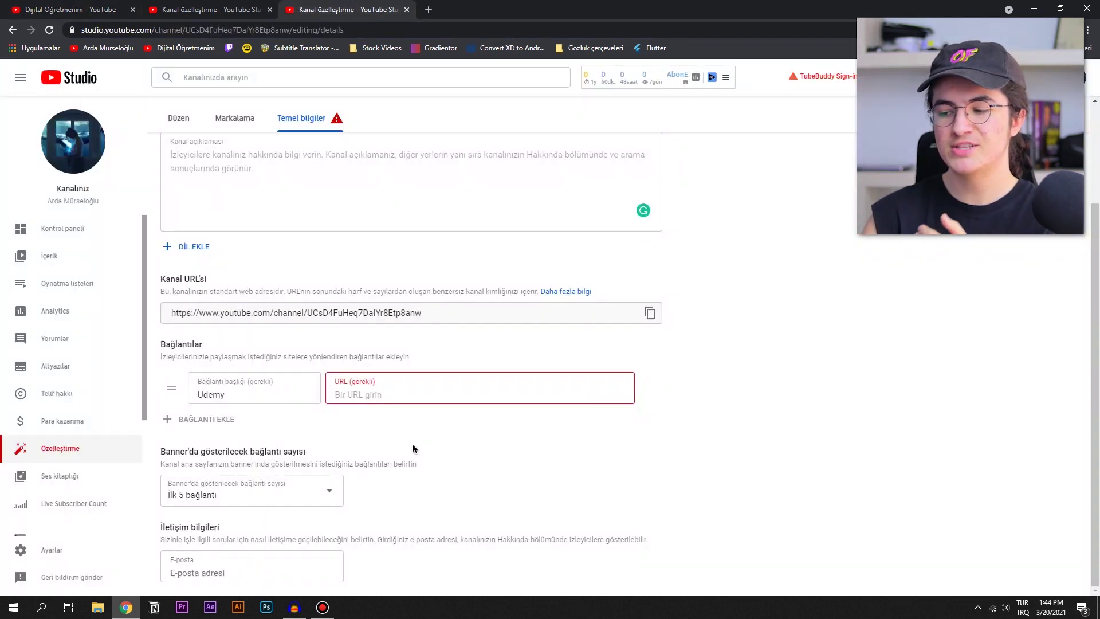
pyautogui.click(202, 571)
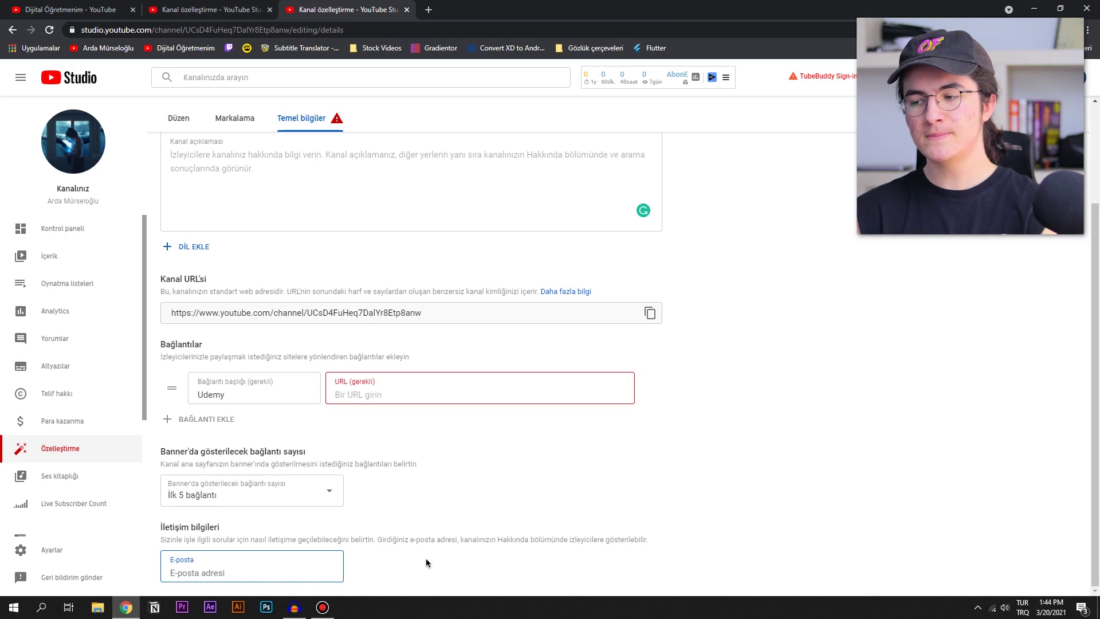
# Step: Compare the new channel's contact information section with the Dijital Öğretmenim about page, and return to the new channel's basic info
pyautogui.scroll(3, 311, 396)
pyautogui.hotkey('ctrl', '1')
pyautogui.scroll(1, 351, 286)
pyautogui.scroll(2, 351, 287)
pyautogui.hotkey('ctrl', '3')
pyautogui.scroll(-1, 285, 432)
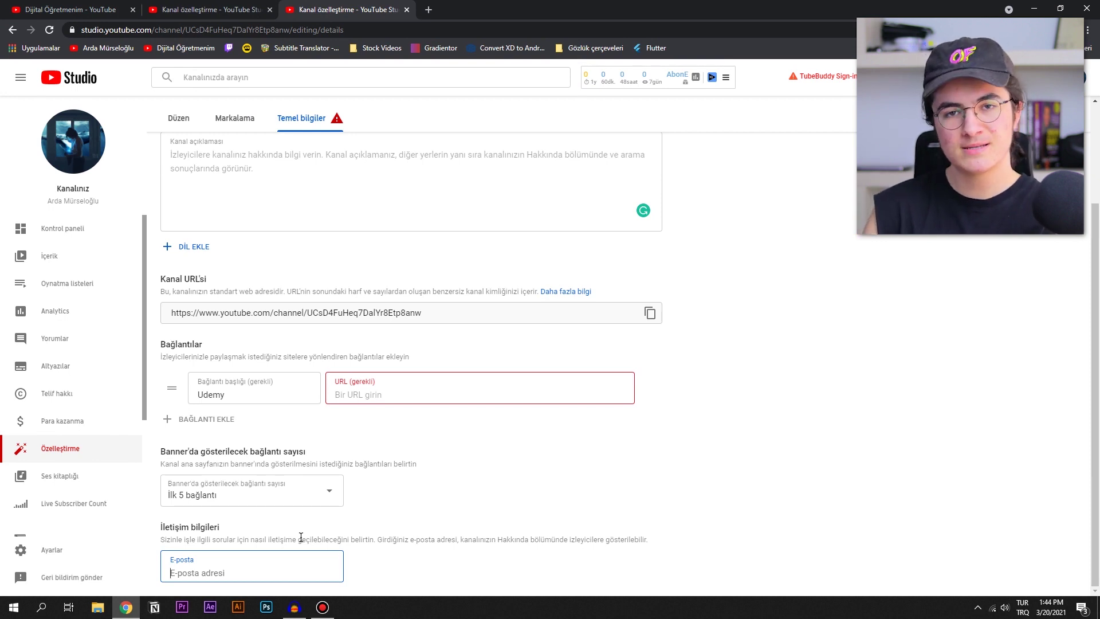
# Step: Reveal the business inquiries e-mail address on the Dijital Öğretmenim about page, and highlight the mail address in its description
pyautogui.click(122, 6)
pyautogui.scroll(-1, 336, 525)
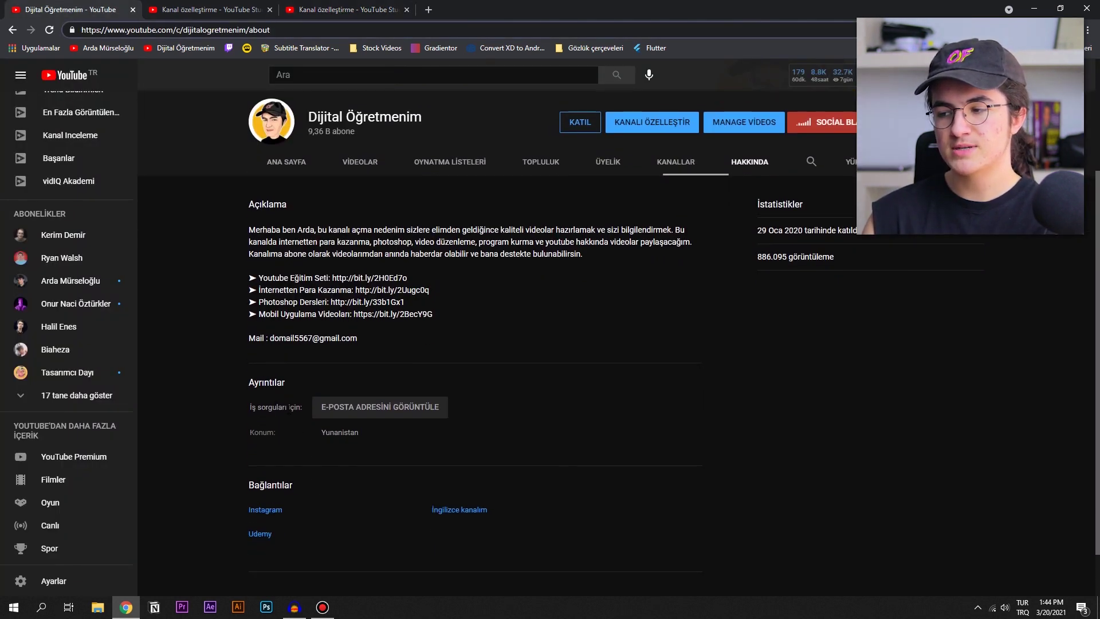
pyautogui.click(410, 412)
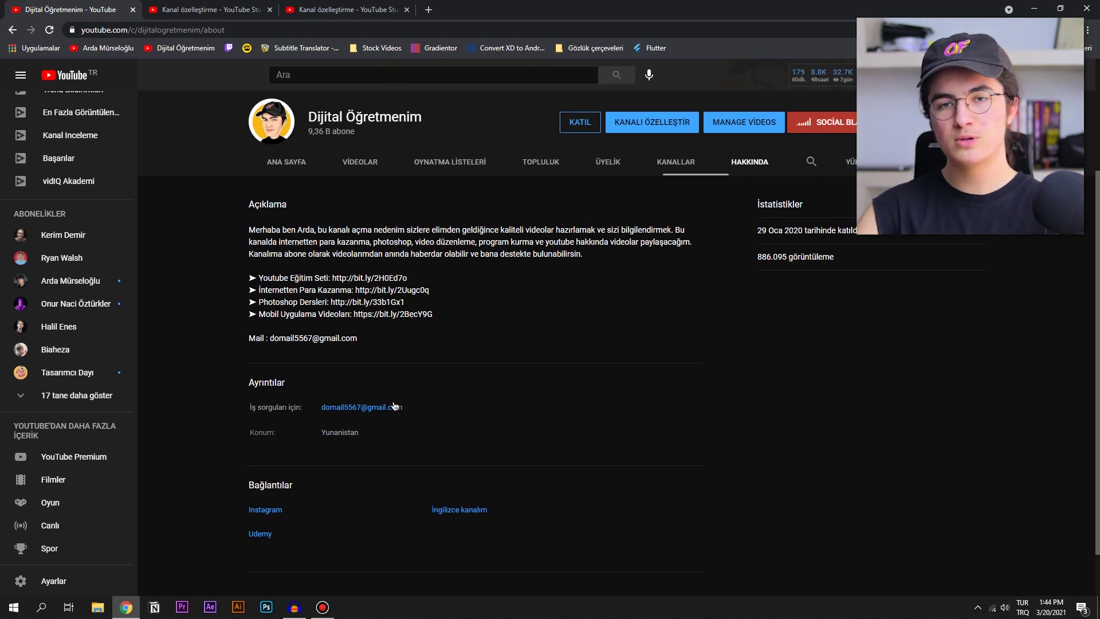
pyautogui.moveTo(270, 338); pyautogui.dragTo(357, 338)
# Step: Review the new channel's Markalama and Temel bilgiler customization settings, and return to the Düzen settings
pyautogui.hotkey('ctrl', '3')
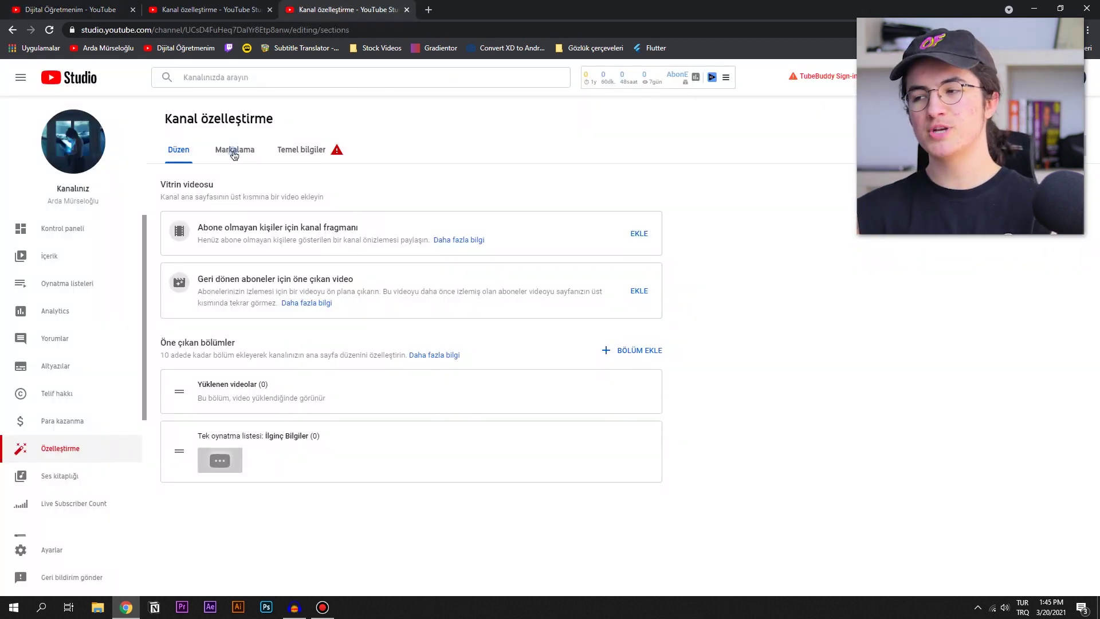
pyautogui.click(234, 155)
pyautogui.click(338, 151)
pyautogui.click(184, 149)
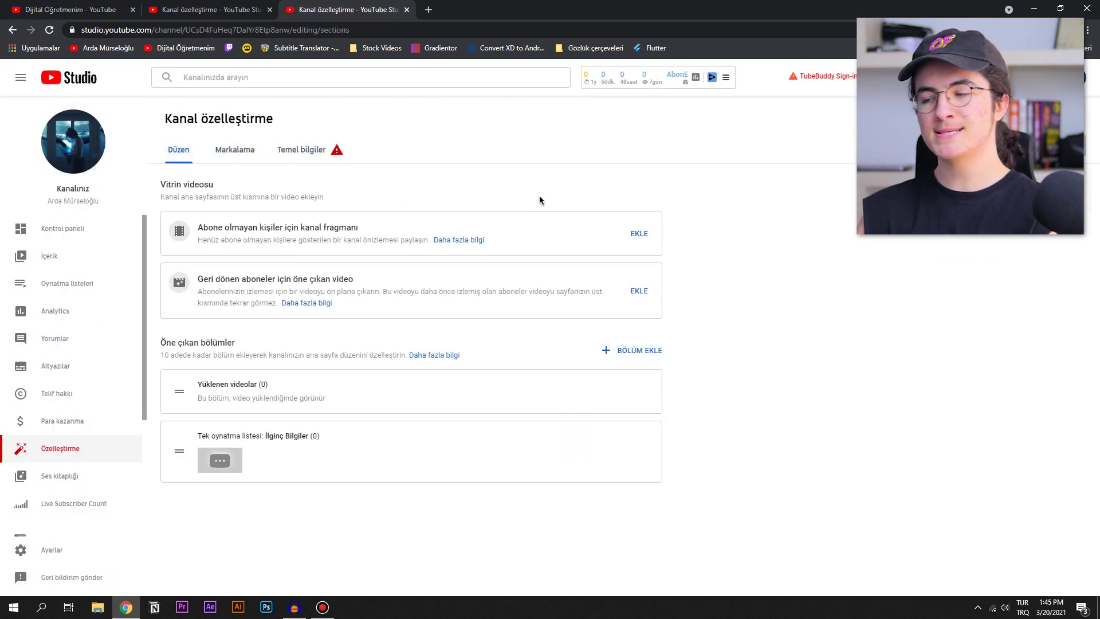